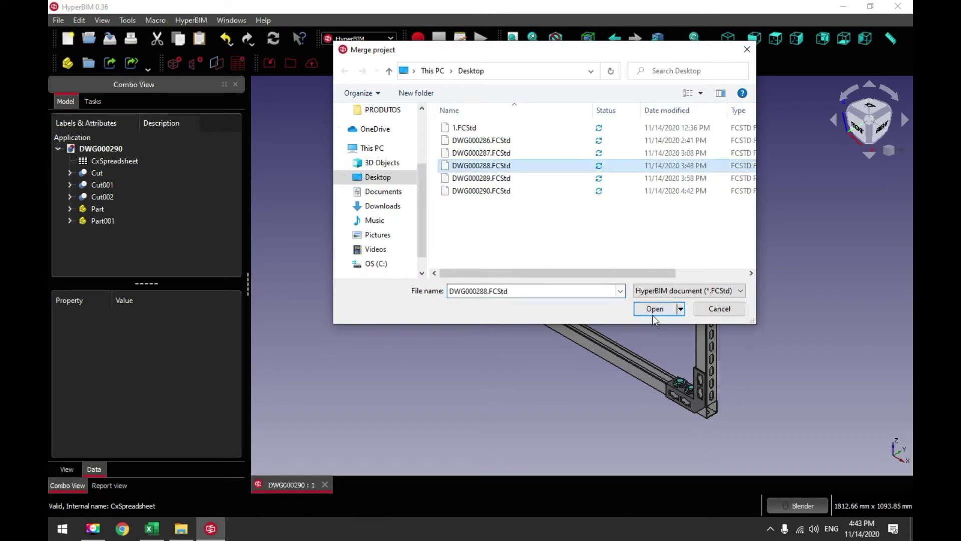
Merge DWG000288.FCStd into the project and delete the imported CxSpreadsheet001 despite the objects that reference it
scroll(236, 246, "down", 2)
scroll(243, 200, "up", 3)
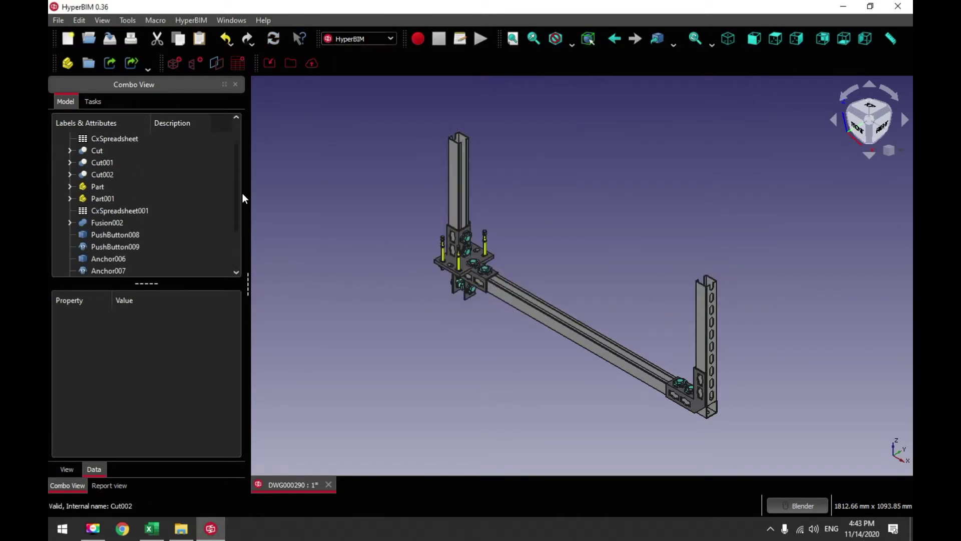
scroll(242, 240, "down", 3)
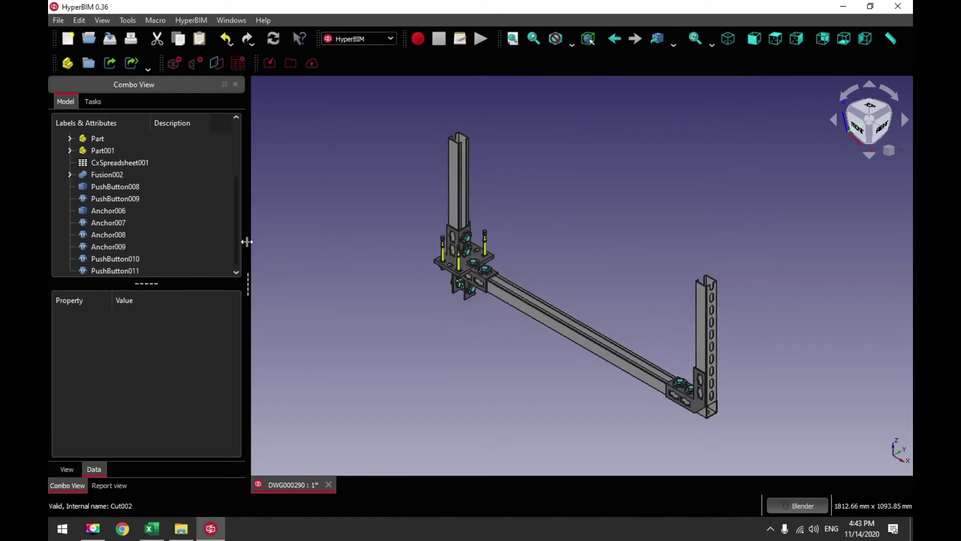
left_click(105, 166)
key("Delete")
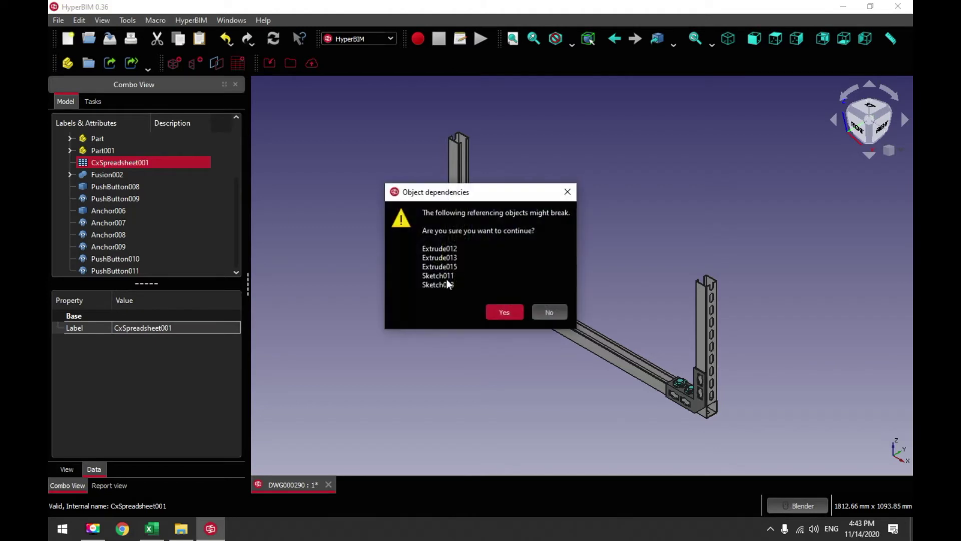
left_click(502, 310)
Create a new part, move Fusion002 and the merged PushButton and Anchor objects into it, and save the project
left_click(70, 175)
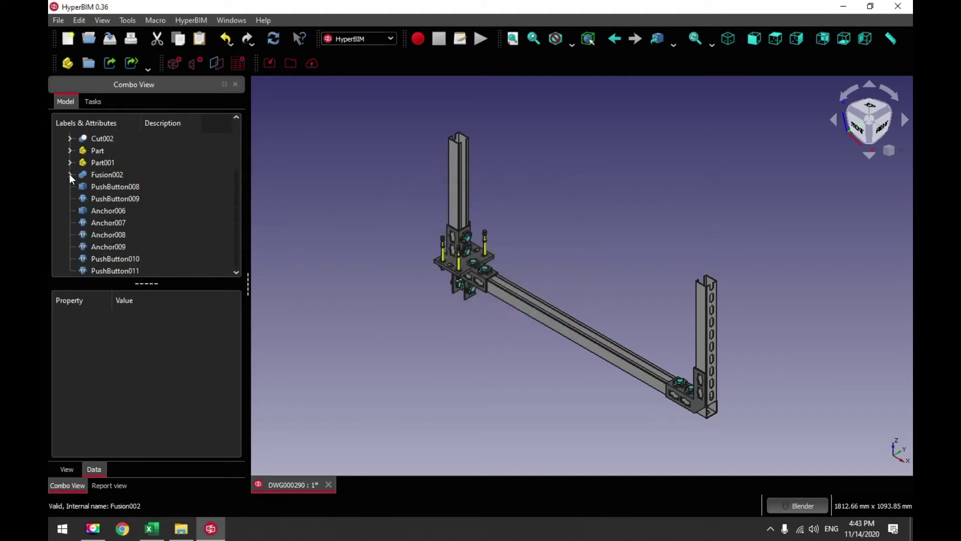
left_click(97, 175)
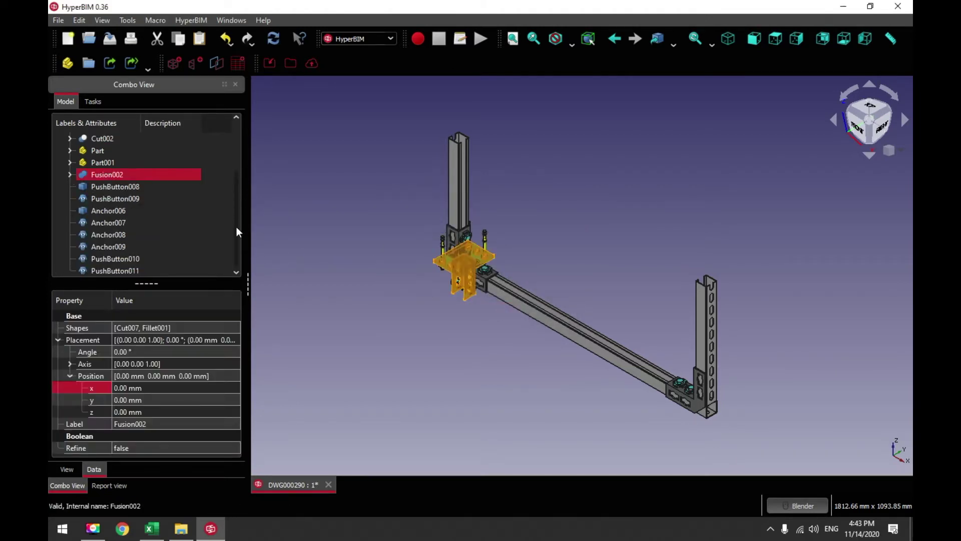
left_click(66, 63)
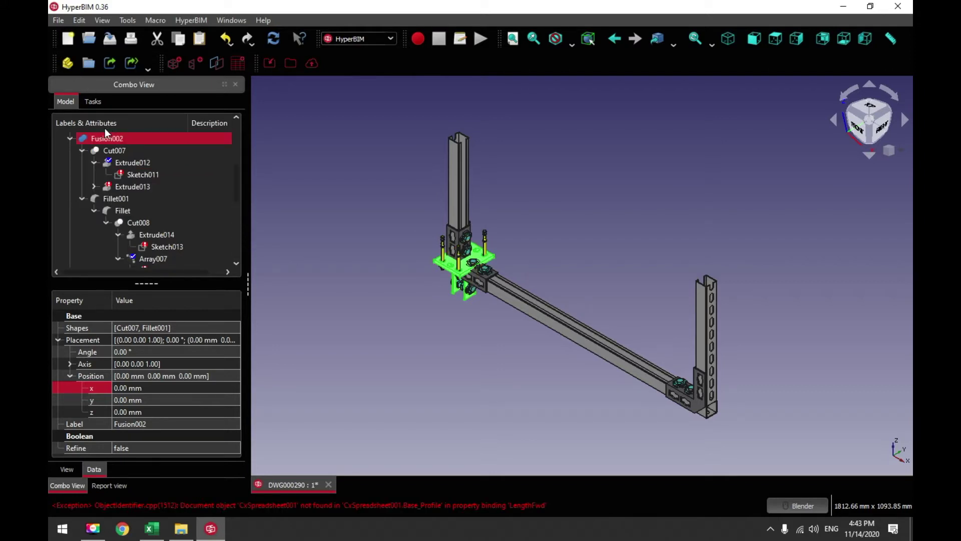
left_click_drag(86, 239, 83, 341)
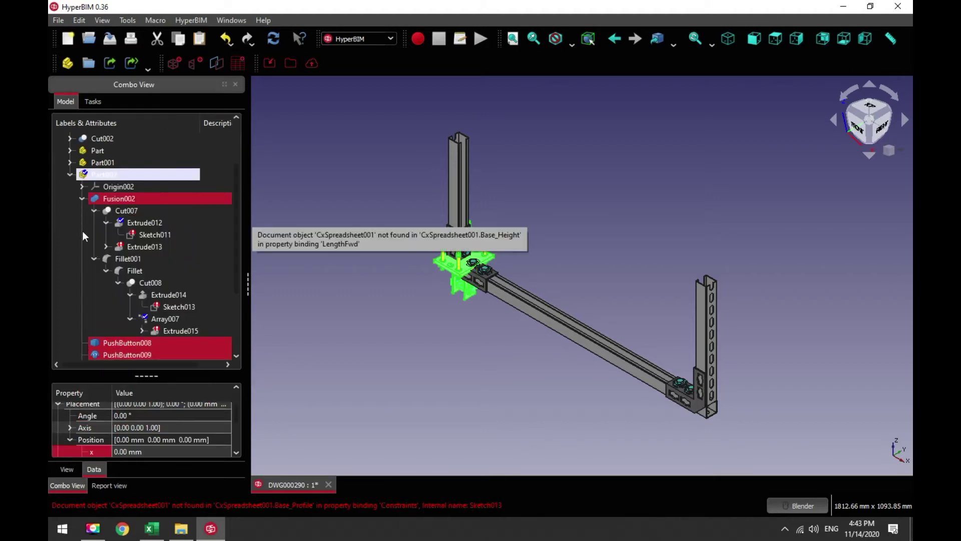
left_click(70, 175)
left_click(343, 219)
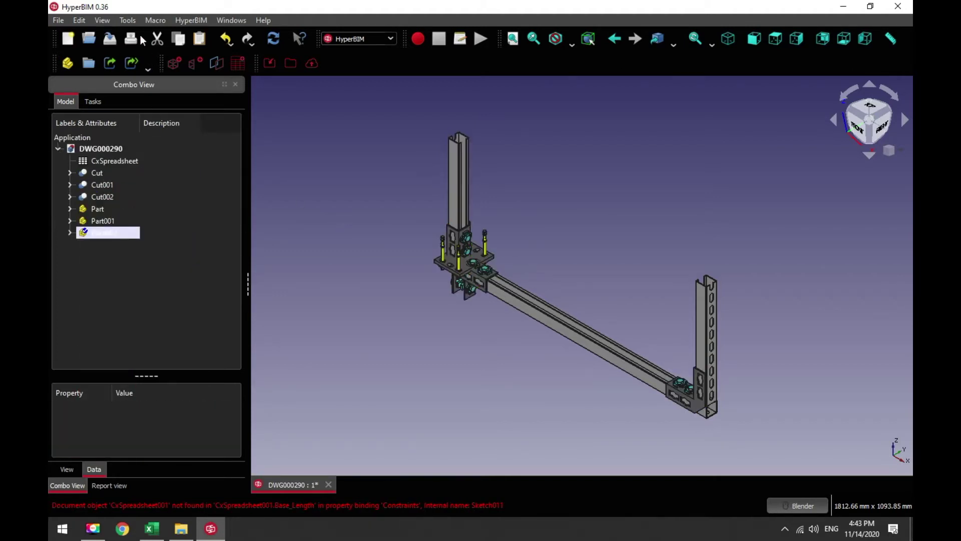
left_click(112, 41)
Clear the broken spreadsheet formula from the 130 mm dimension of Sketch011, keeping 130 mm as a fixed length
left_click(70, 232)
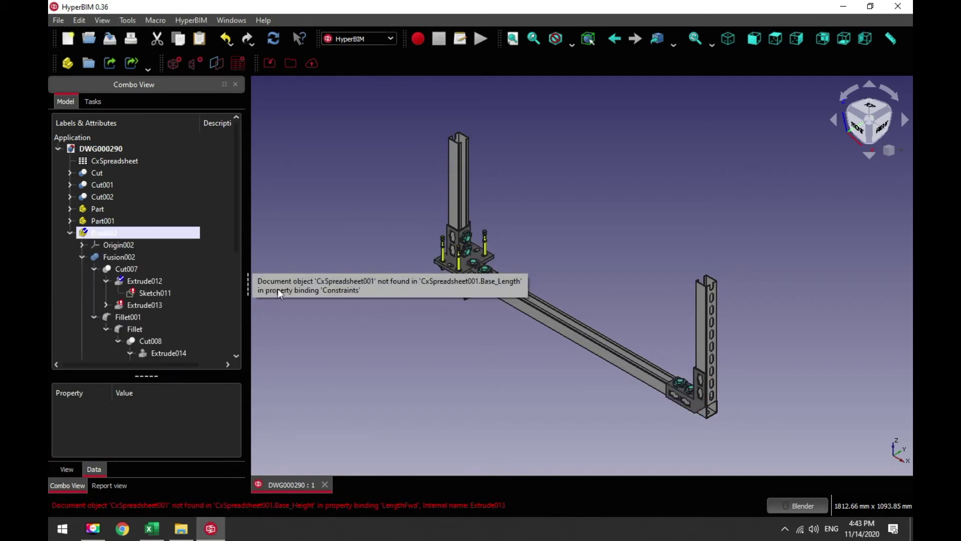
double_click(150, 293)
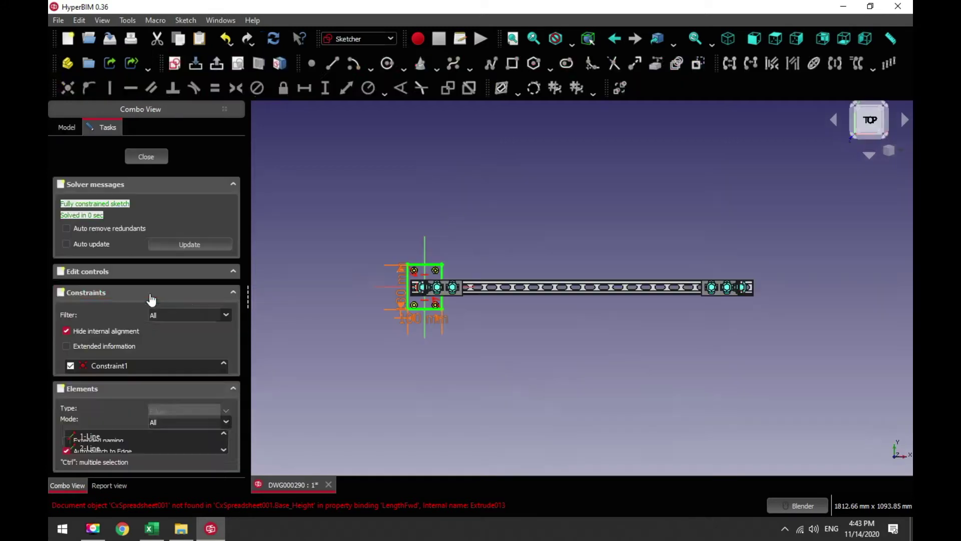
scroll(424, 310, "up", 5)
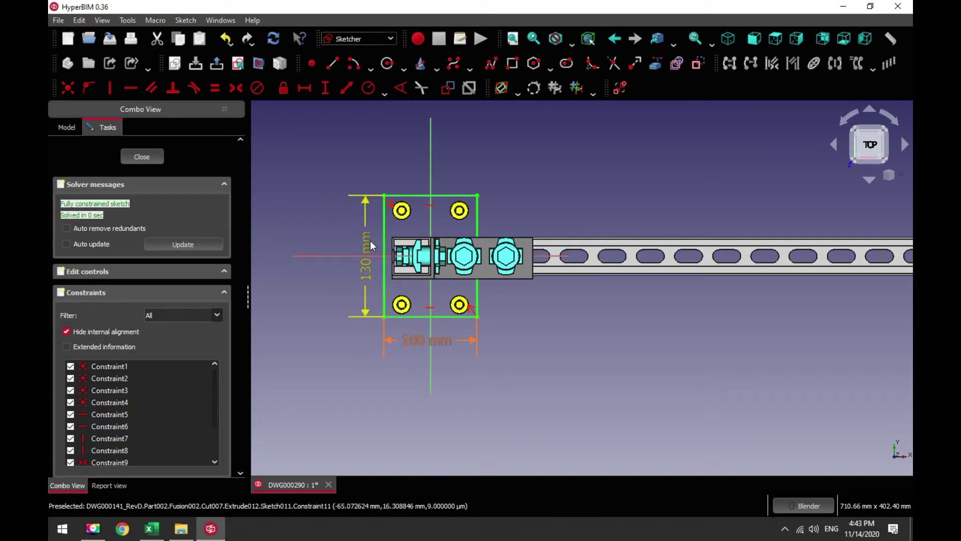
left_click(142, 156)
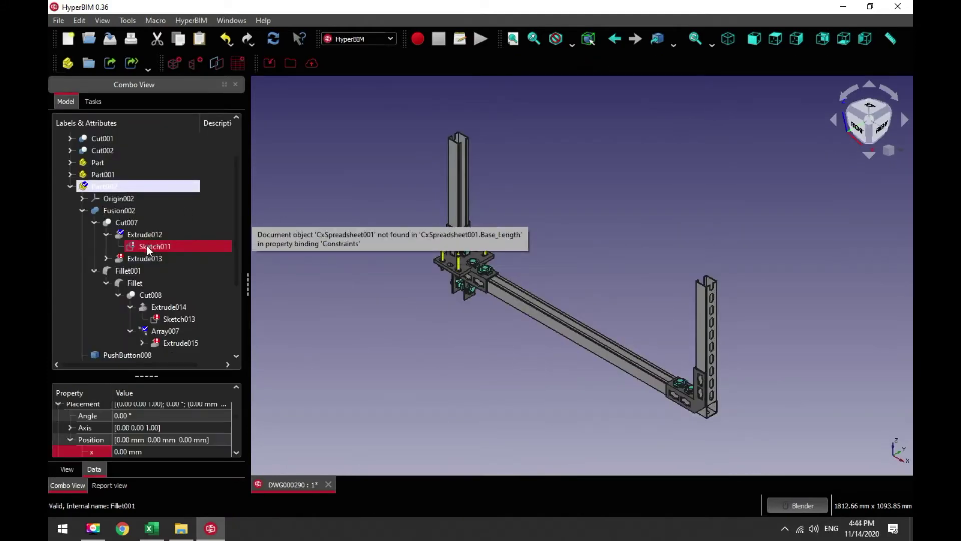
double_click(147, 247)
scroll(395, 305, "up", 5)
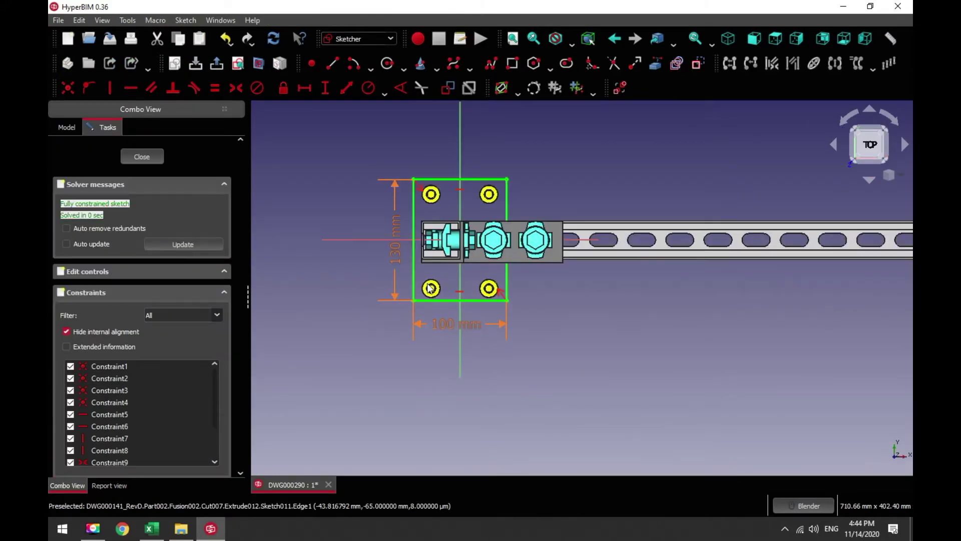
double_click(398, 263)
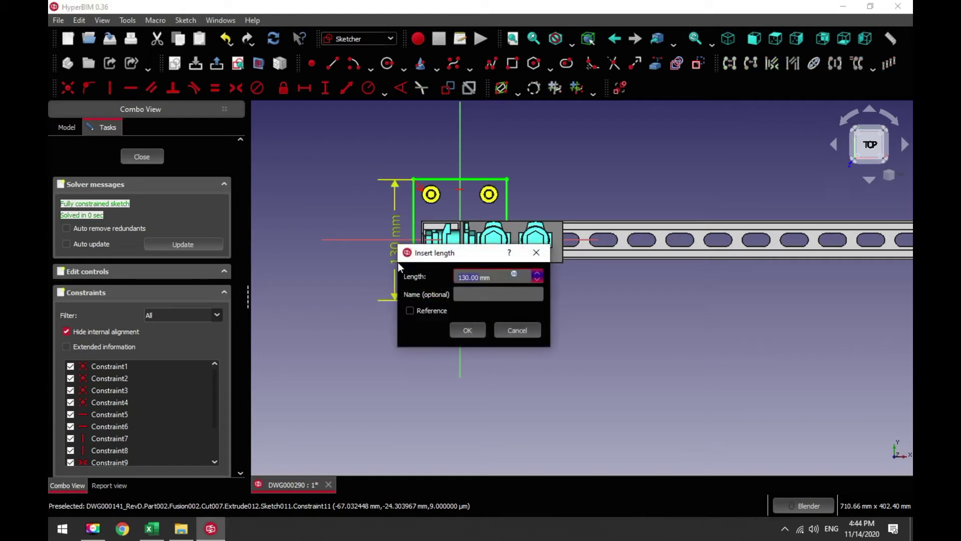
left_click(514, 273)
left_click(472, 317)
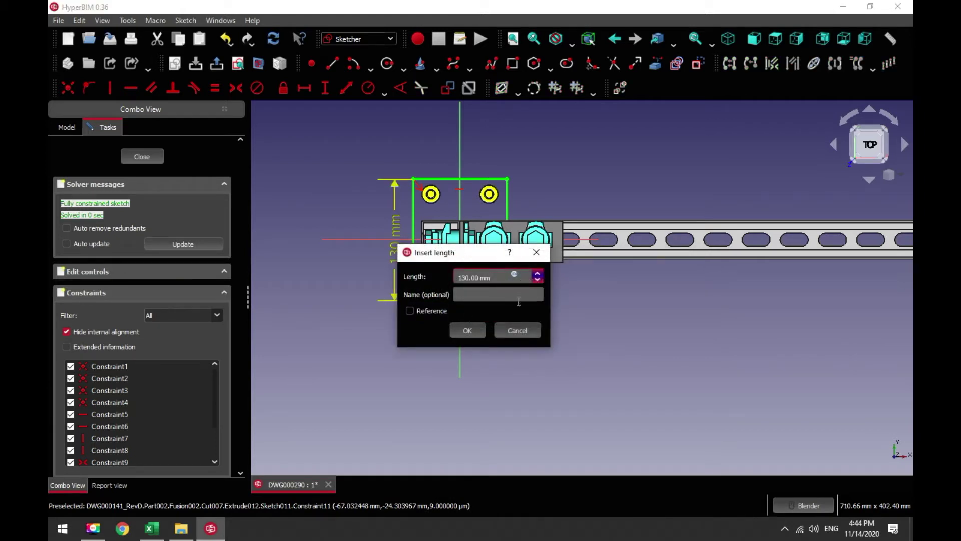
left_click(467, 330)
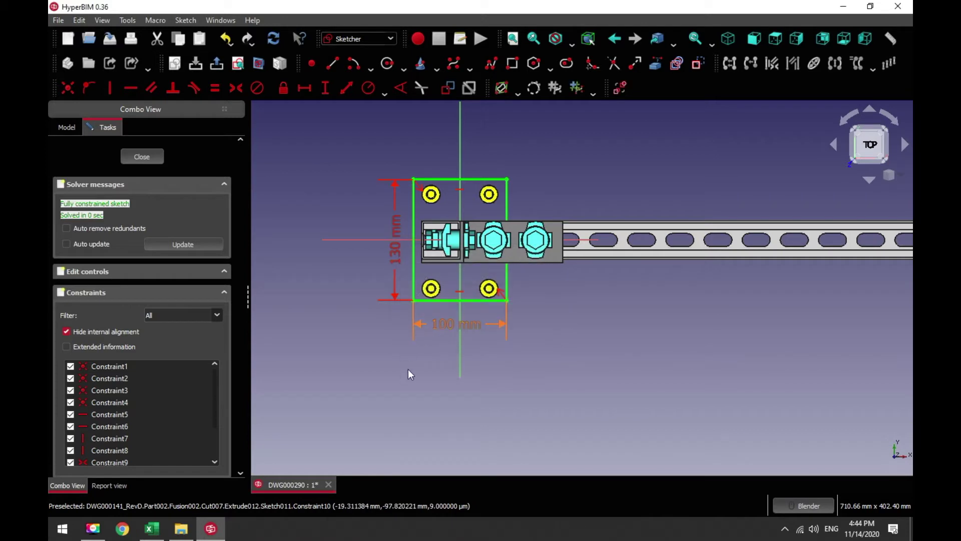
Clear the Base_Length formula from the 100 mm dimension of Sketch011, keep 100 mm as a fixed length, and close the sketch
double_click(439, 328)
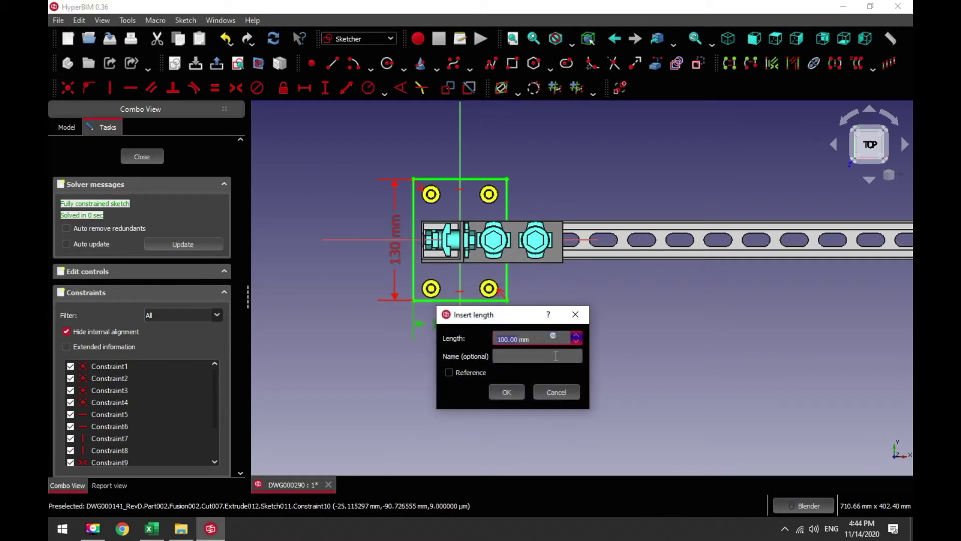
left_click(553, 337)
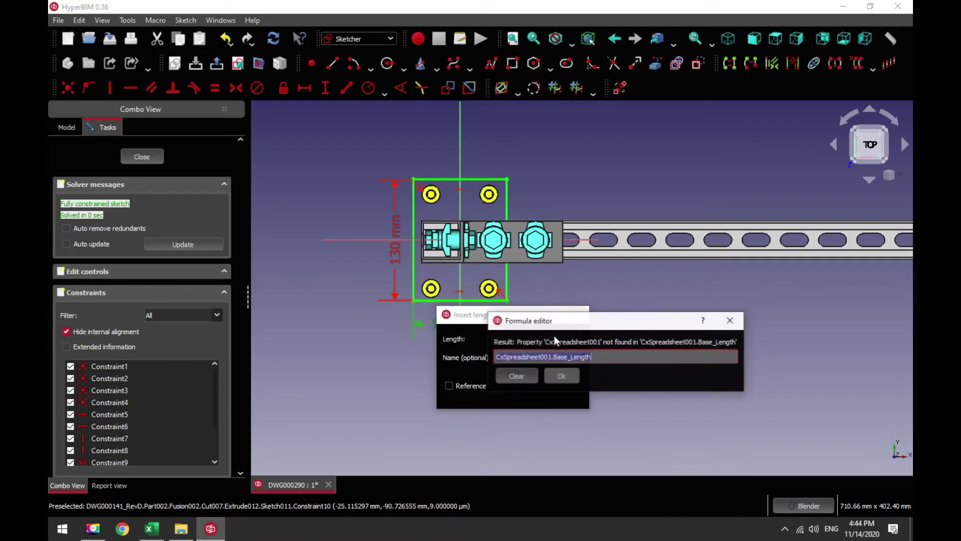
left_click(515, 376)
left_click(507, 393)
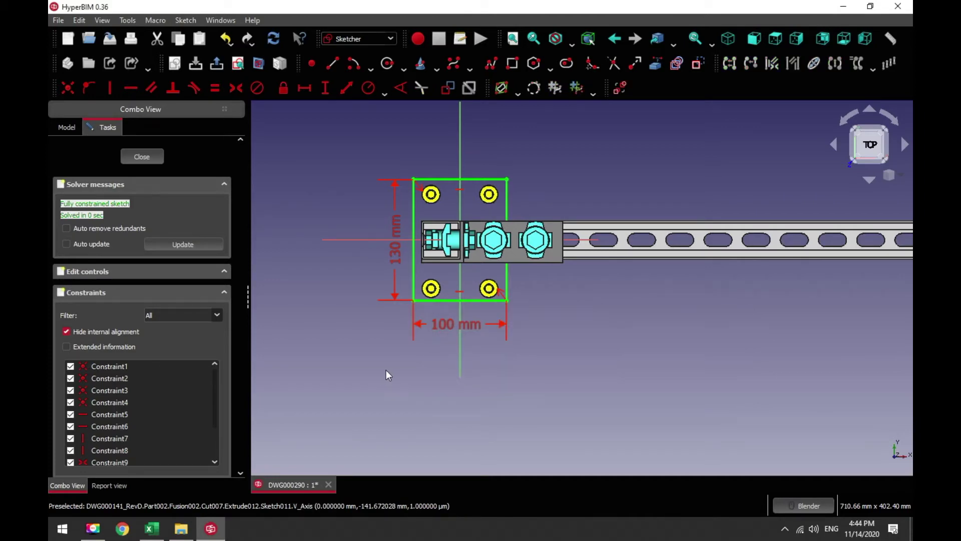
left_click(136, 158)
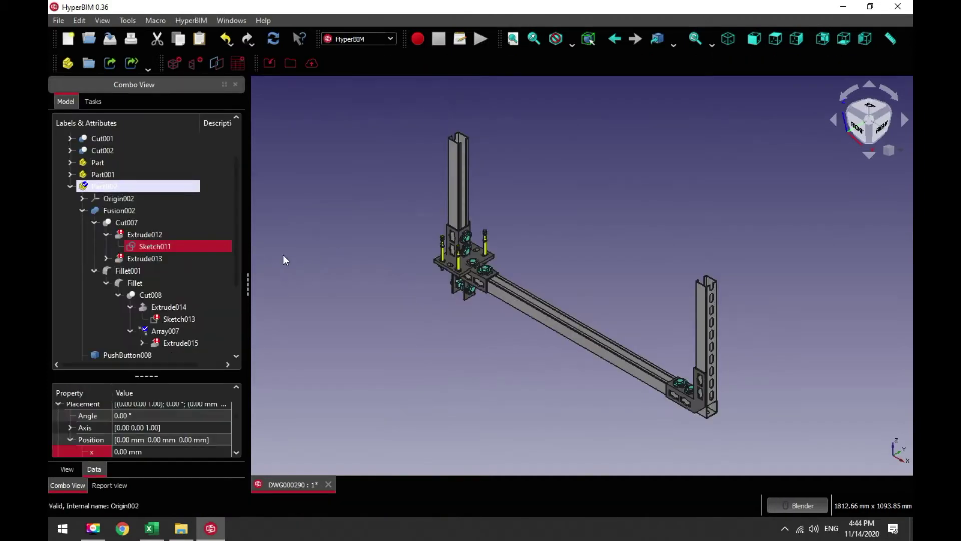
Set the forward length formula of Extrude012 to CxSpreadsheet.BaseThickness
left_click(132, 235)
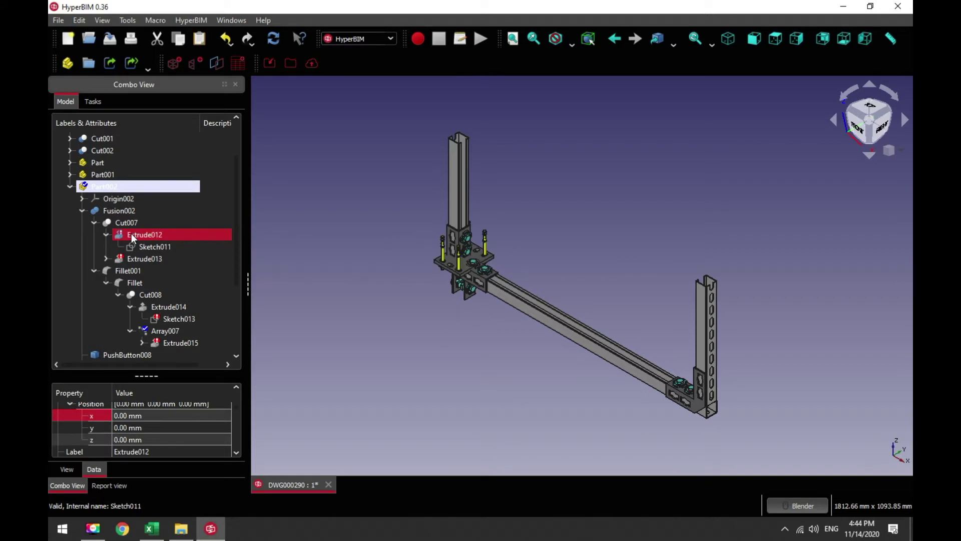
left_click_drag(234, 250, 239, 287)
left_click_drag(146, 376, 146, 280)
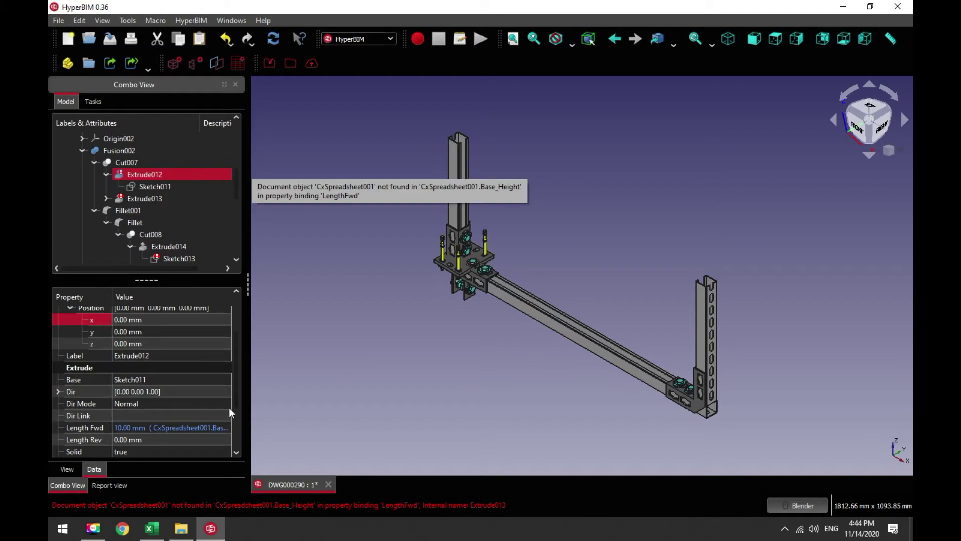
left_click(126, 426)
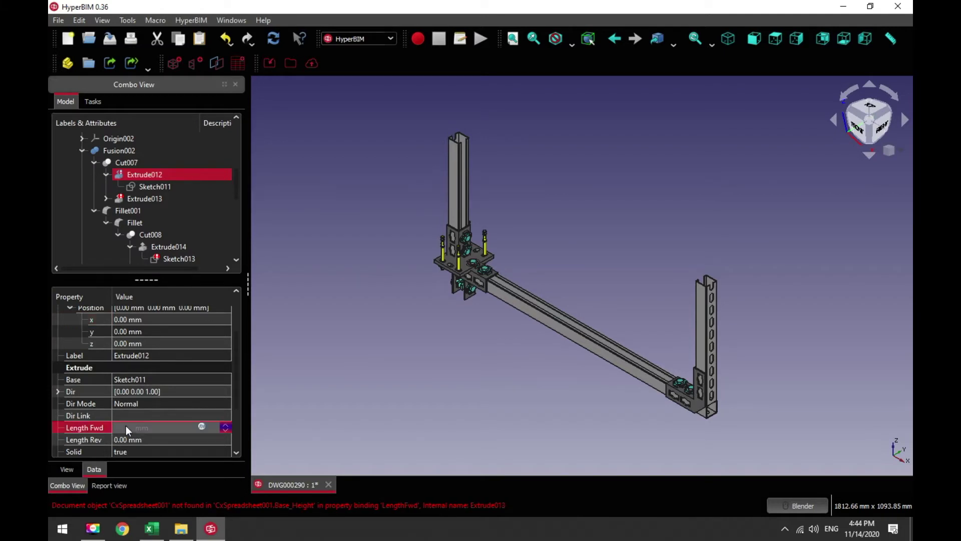
left_click(201, 426)
left_click(164, 447)
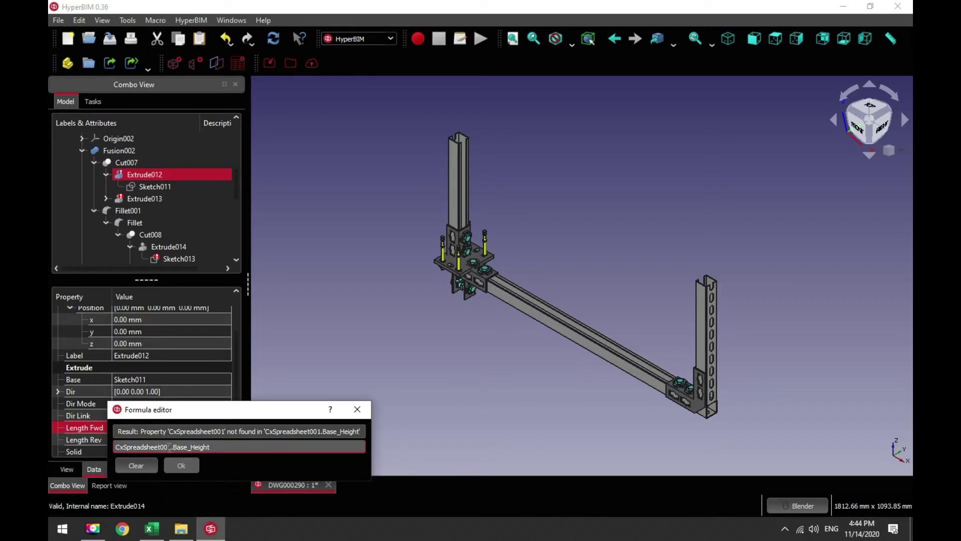
key("Delete")
key("Delete")
key("Delete")
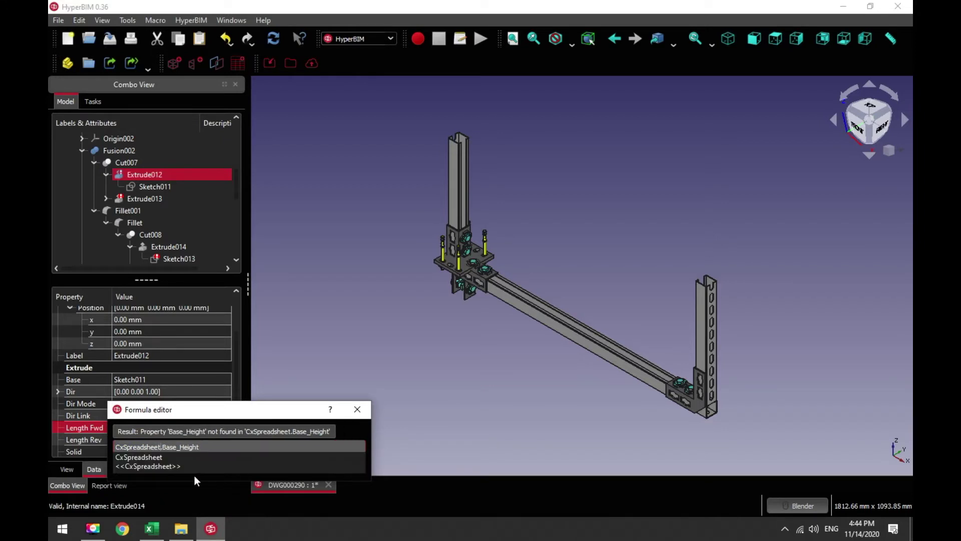
key("BackSpace")
key("BackSpace")
key("BackSpace")
key("BackSpace")
key("BackSpace")
key("BackSpace")
key("BackSpace")
left_click(144, 458)
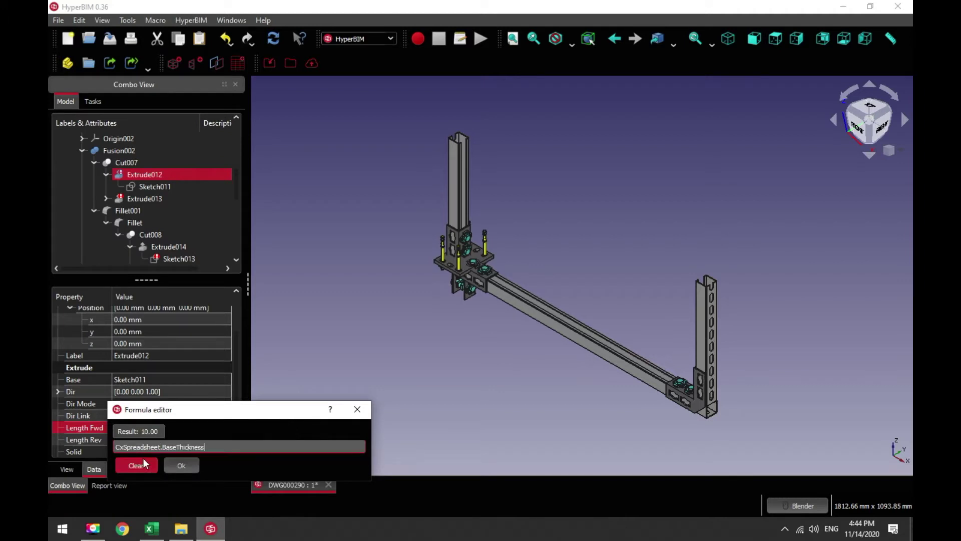
left_click(182, 465)
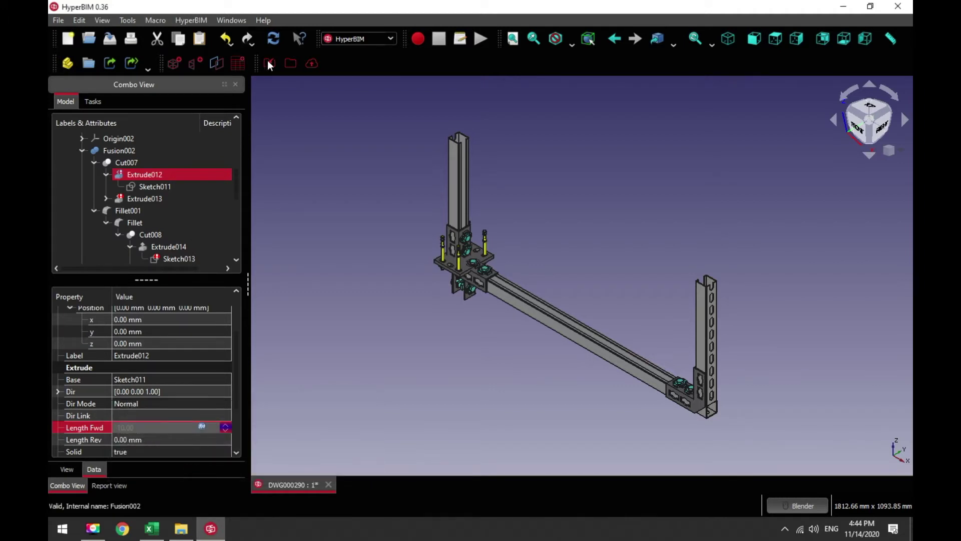
Replace the broken forward length formula of Extrude013 with CxSpreadsheet.BaseThickness
left_click(106, 174)
left_click(142, 187)
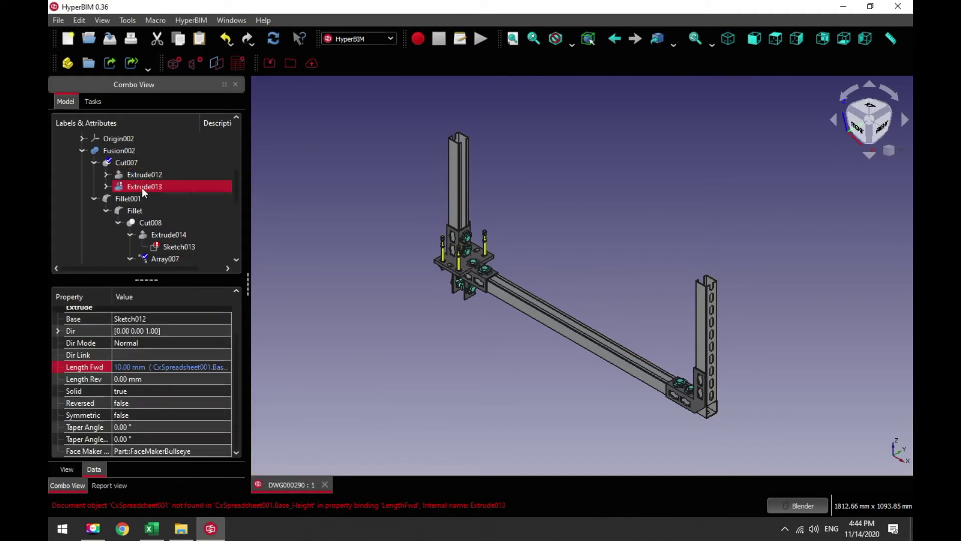
left_click(106, 174)
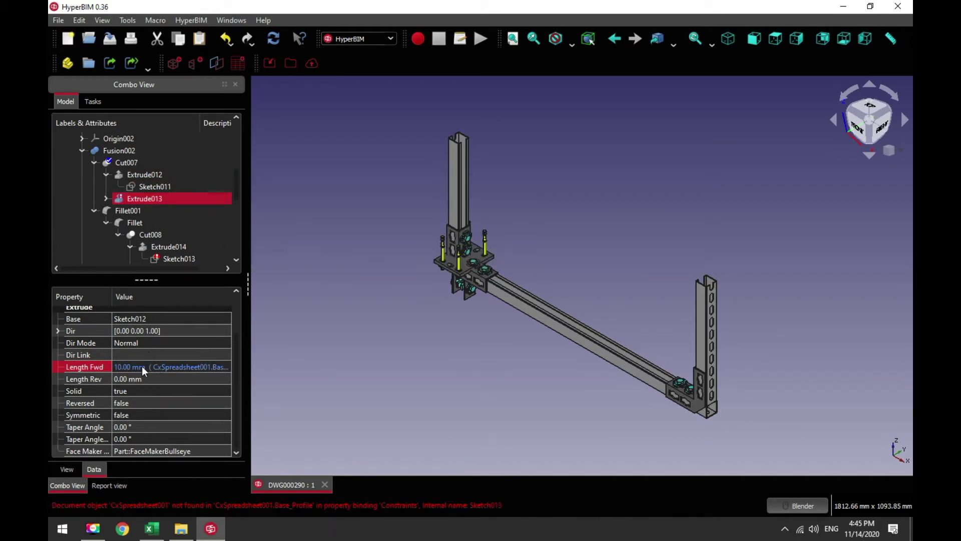
left_click(194, 366)
left_click(202, 365)
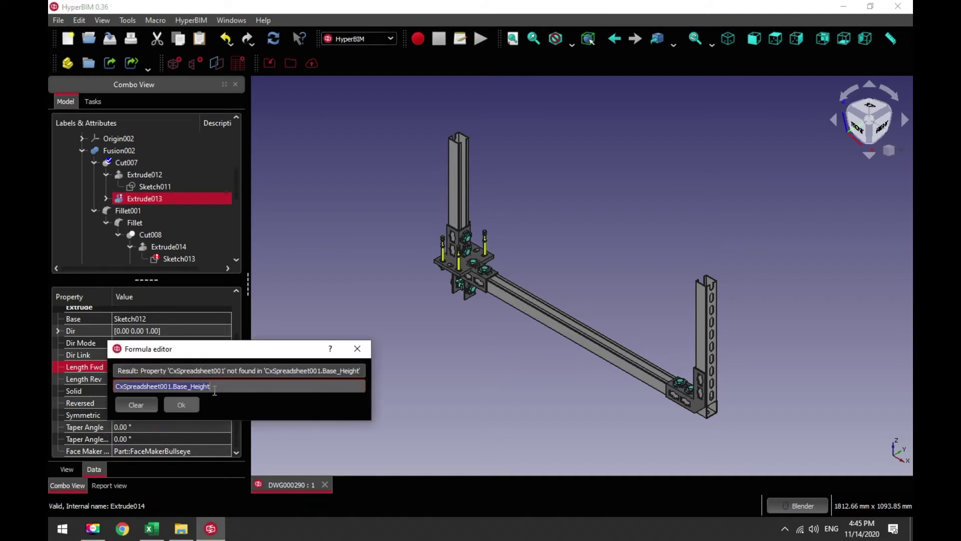
left_click(161, 386)
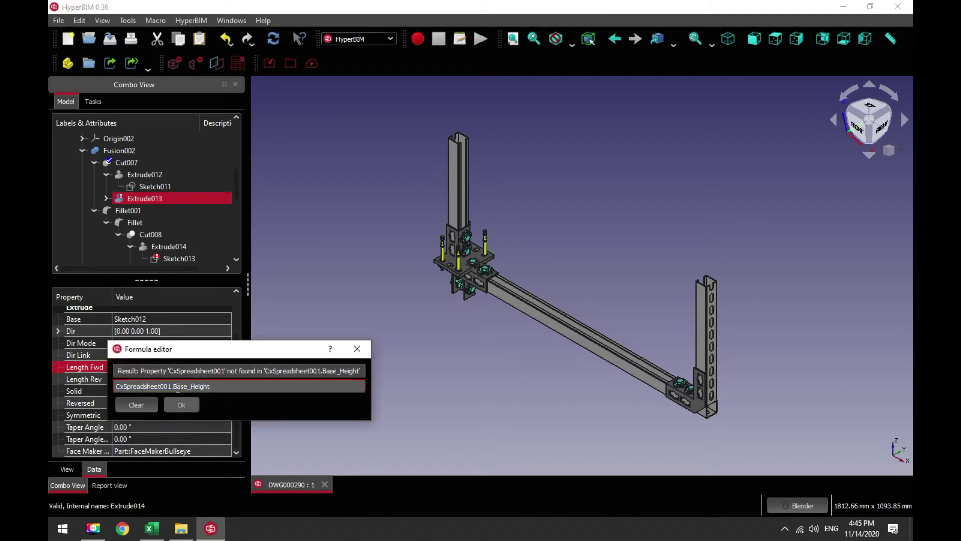
key("Delete")
key("Delete")
key("Delete")
left_click_drag(162, 387, 210, 385)
type("Ba")
left_click(141, 395)
left_click(183, 407)
Relink the 41 mm dimension of Sketch013 to CxSpreadsheet.ProfileDimension and close the sketch
scroll(186, 225, "down", 1)
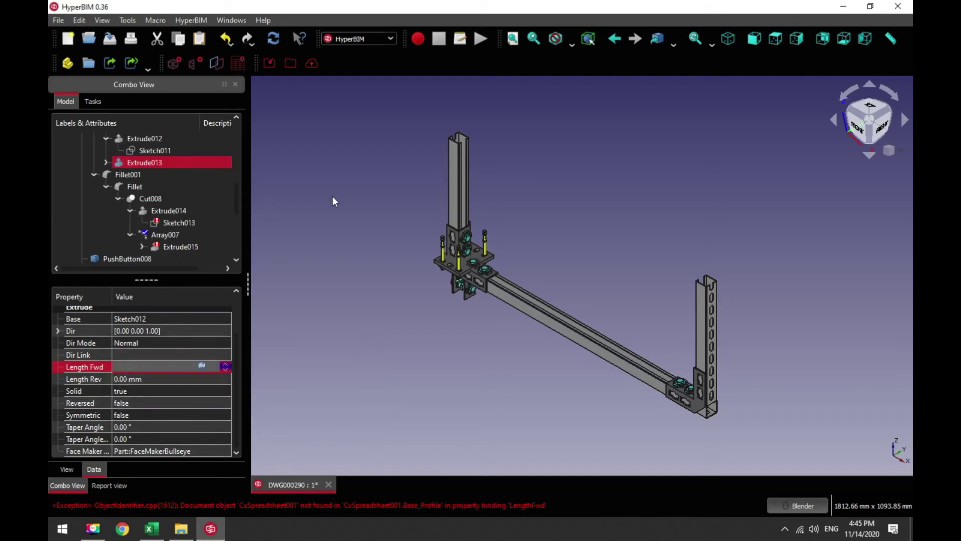
scroll(235, 186, "up", 1)
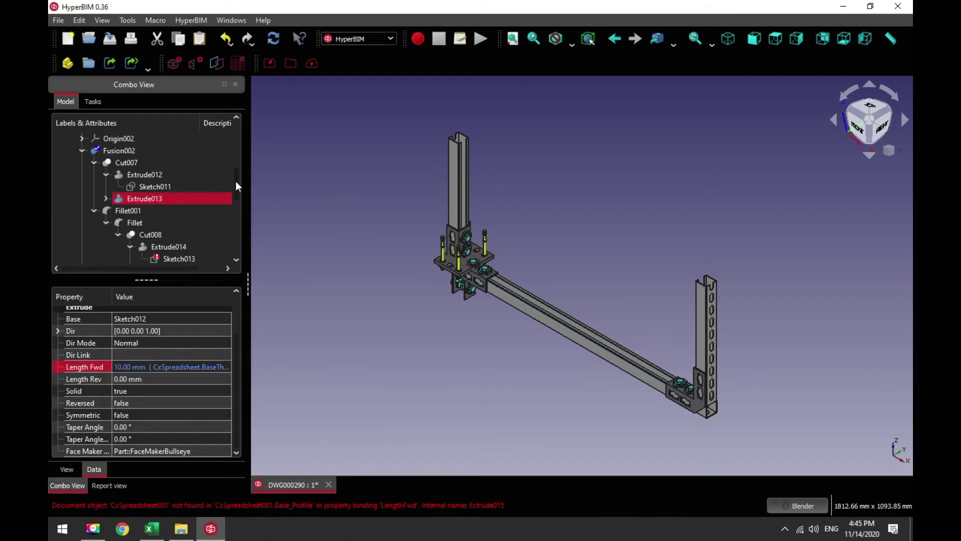
scroll(235, 195, "down", 2)
double_click(175, 211)
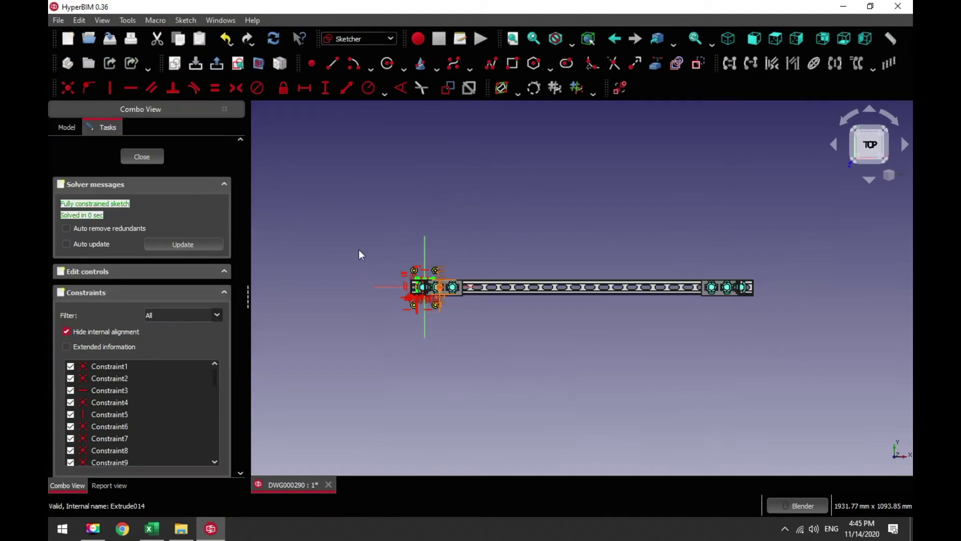
scroll(423, 305, "up", 6)
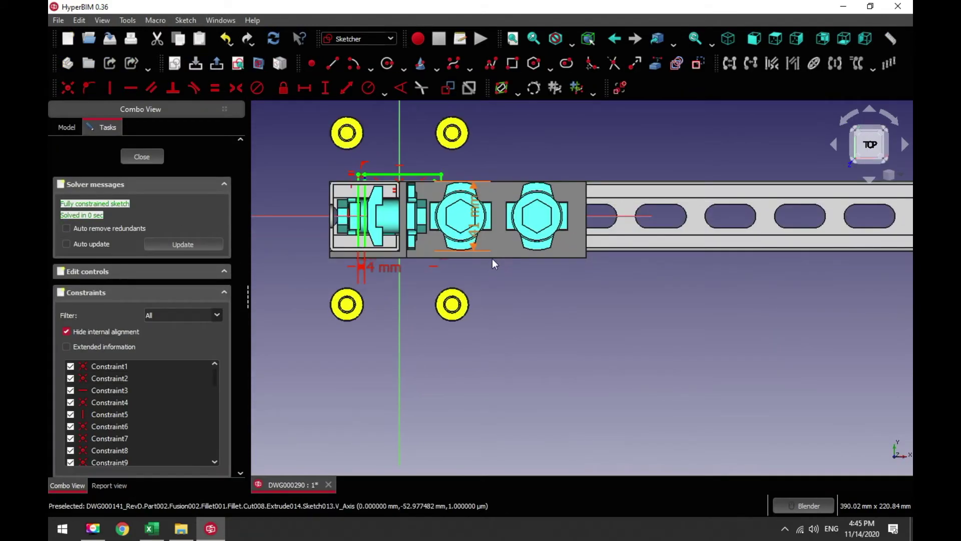
double_click(475, 224)
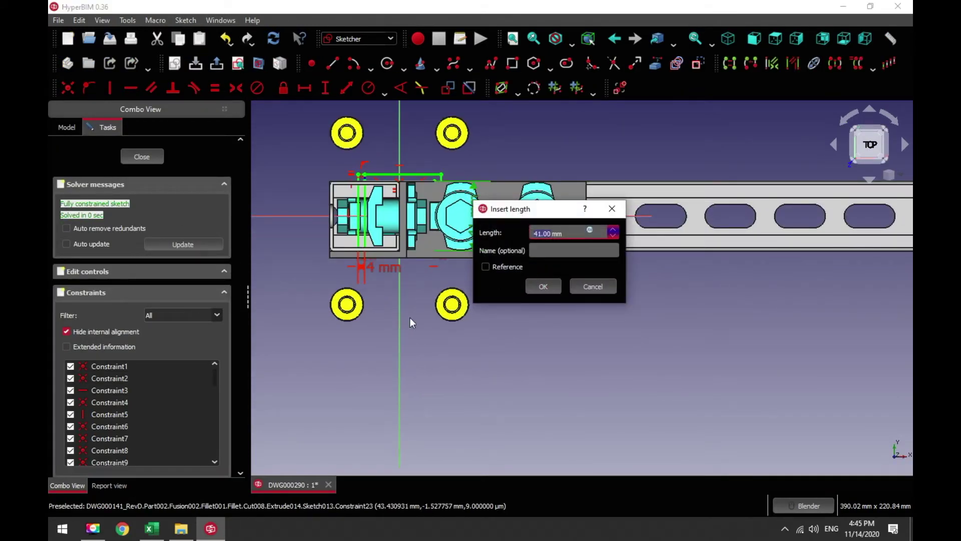
left_click(590, 230)
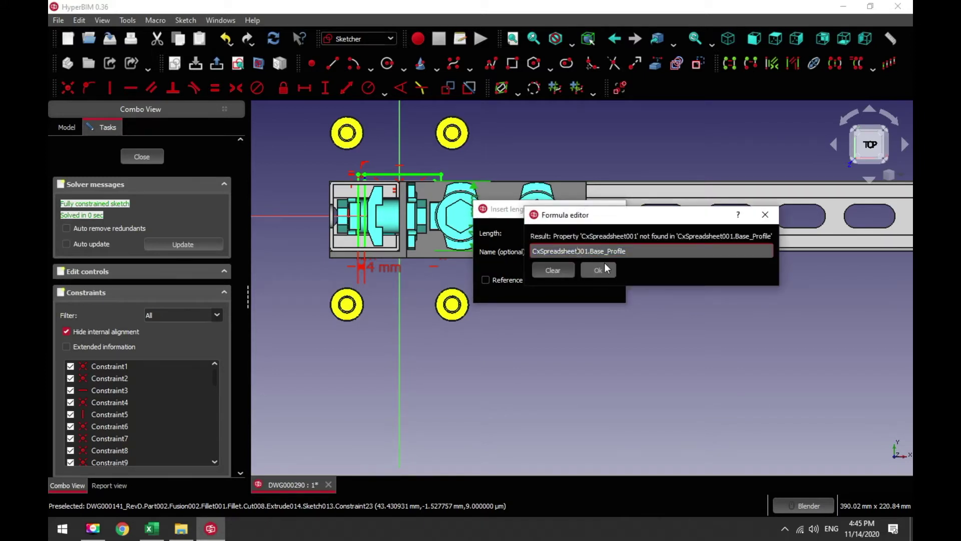
key("Delete")
key("Delete")
key("Delete")
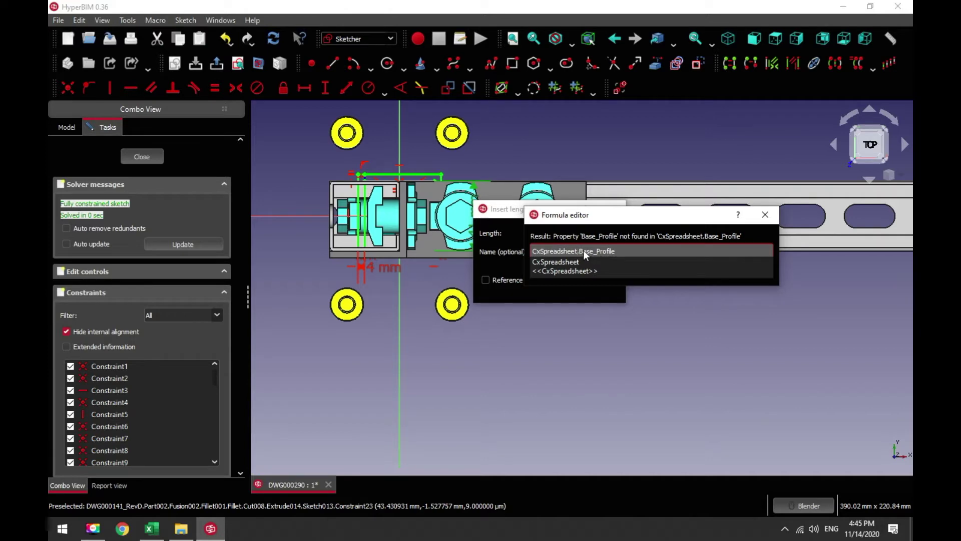
left_click(584, 252)
double_click(584, 250)
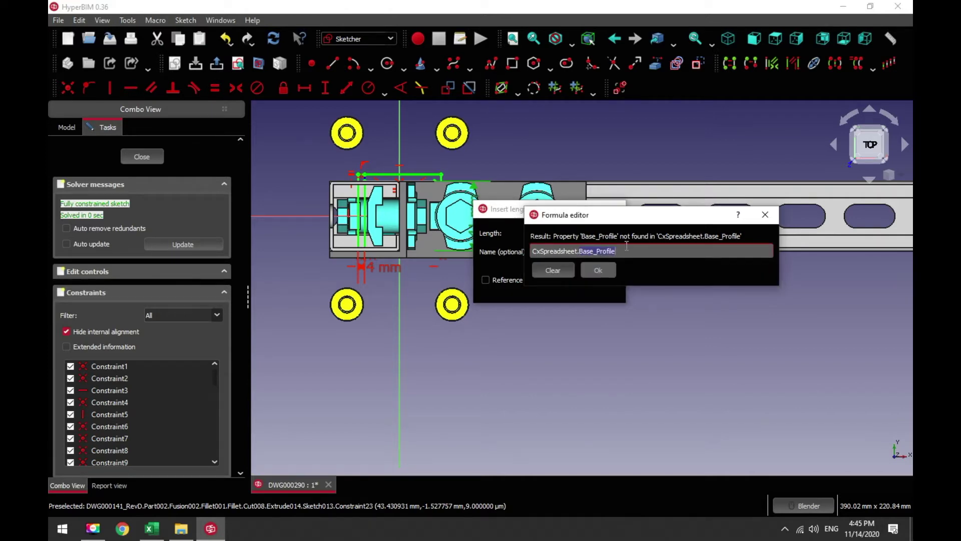
type("P")
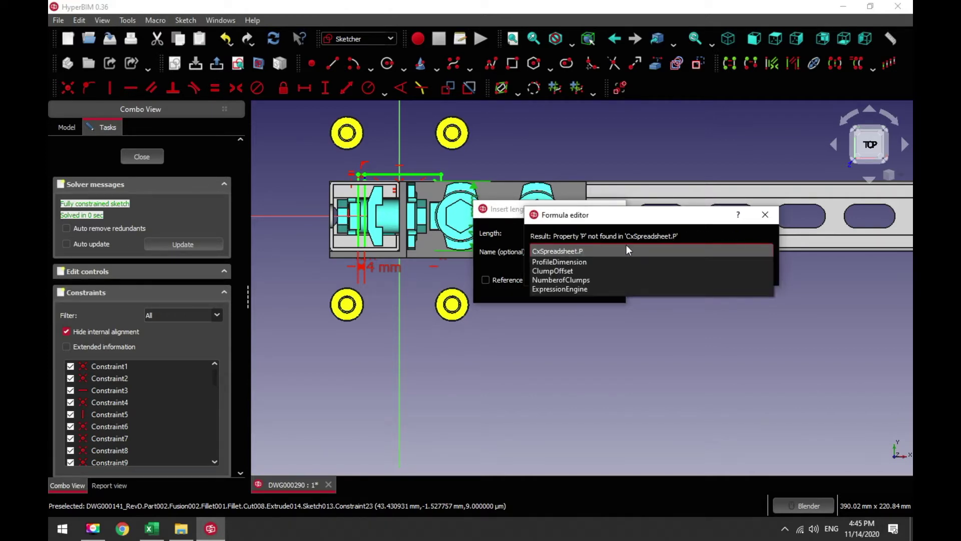
left_click(560, 262)
left_click(598, 273)
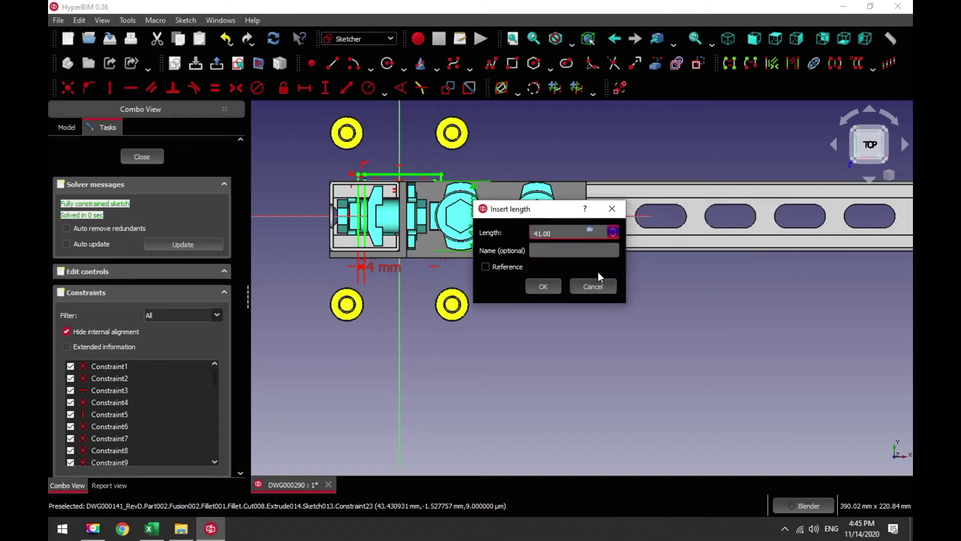
left_click(549, 290)
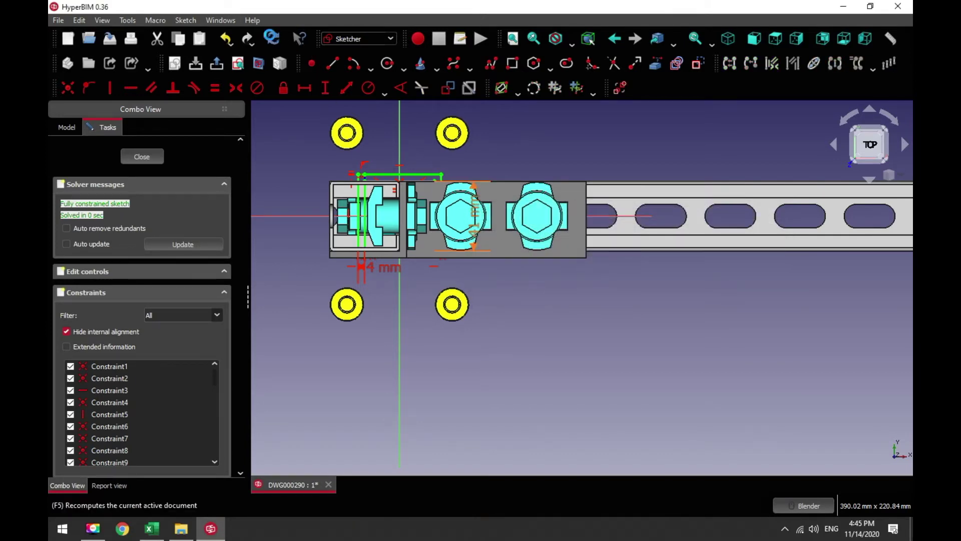
left_click(145, 157)
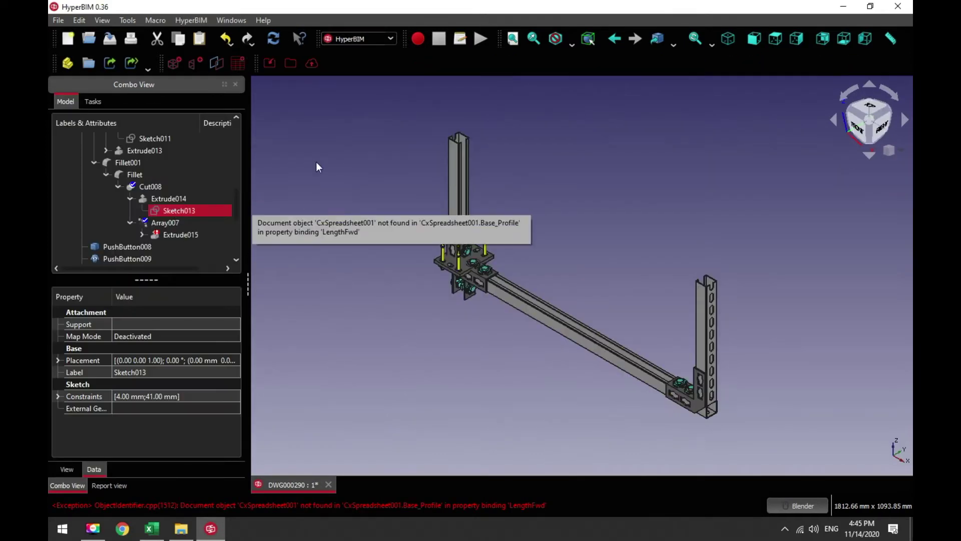
Replace the broken forward length formula of Extrude015 with CxSpreadsheet.ProfileDimension and recompute the document
left_click(287, 207)
scroll(449, 260, "up", 4)
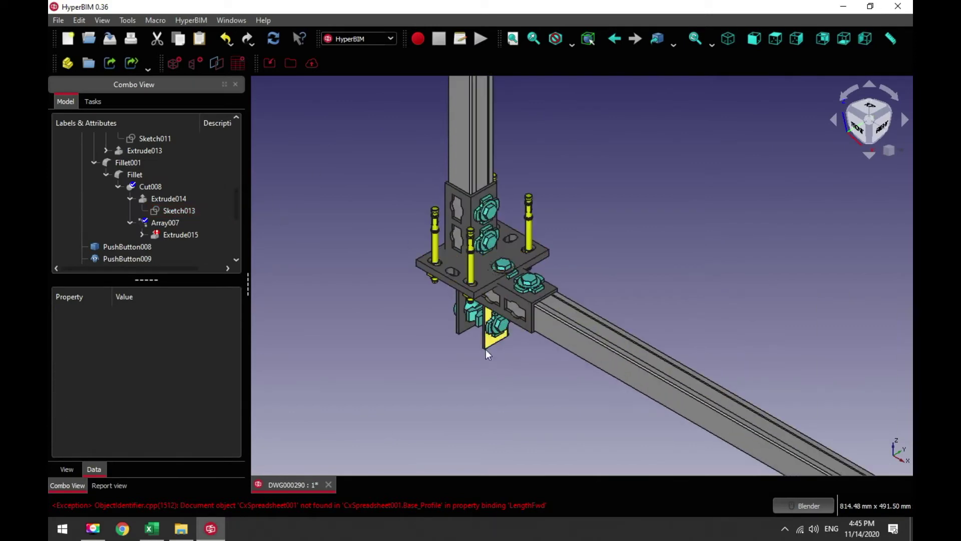
left_click(164, 233)
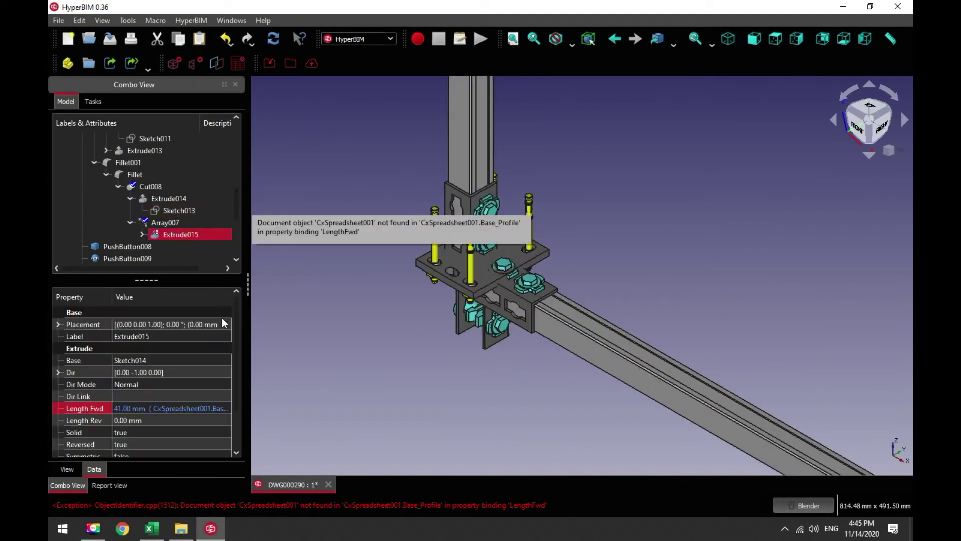
left_click(160, 408)
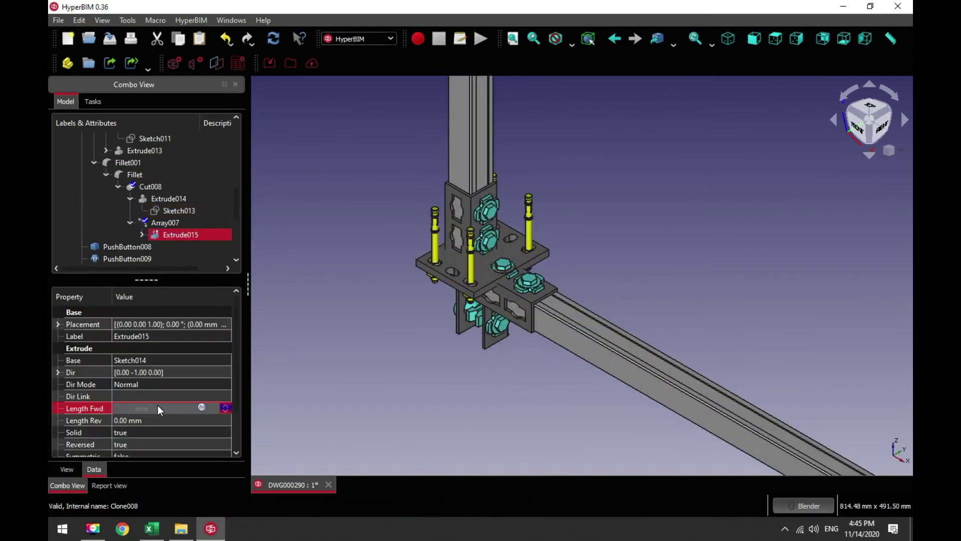
left_click(200, 407)
left_click(184, 427)
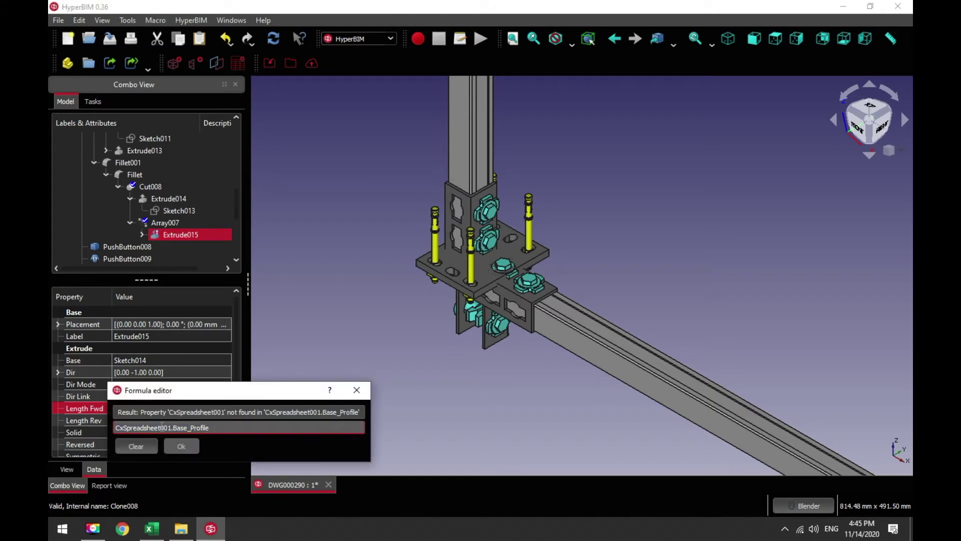
key("BackSpace")
key("BackSpace")
key("BackSpace")
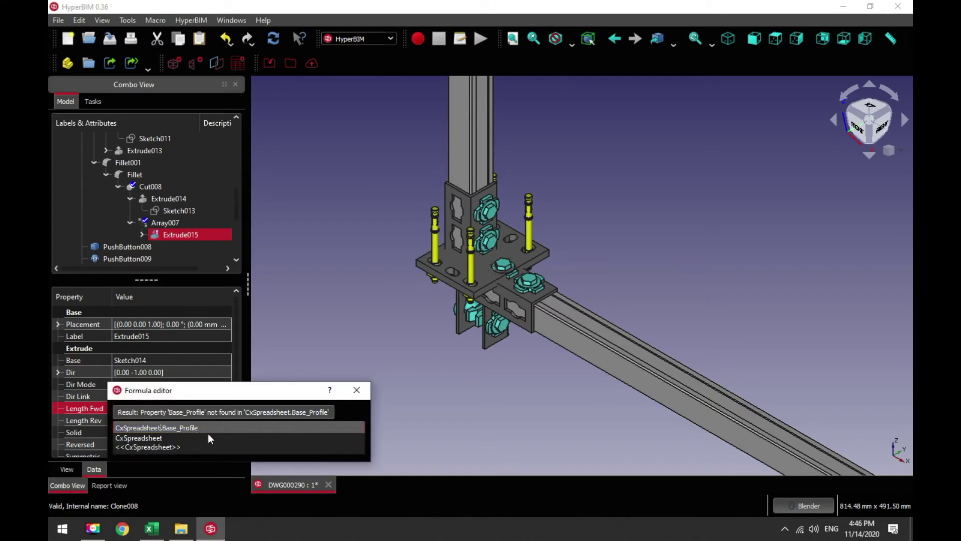
left_click(169, 428)
double_click(235, 427)
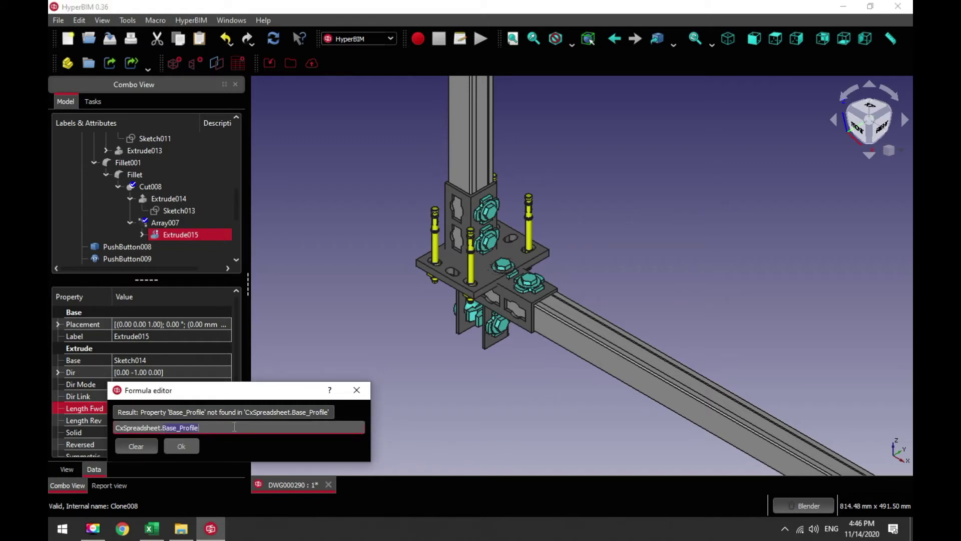
type("pR")
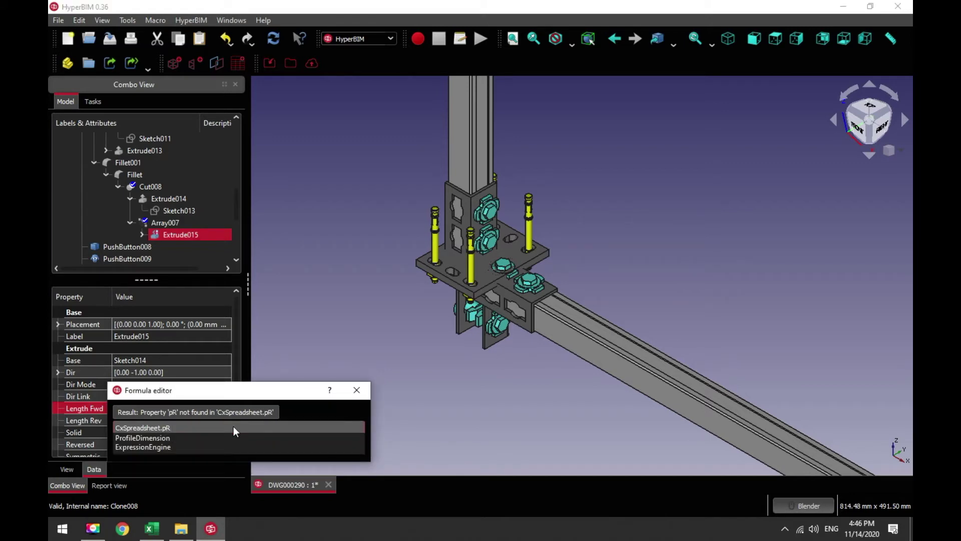
left_click(134, 439)
left_click(184, 449)
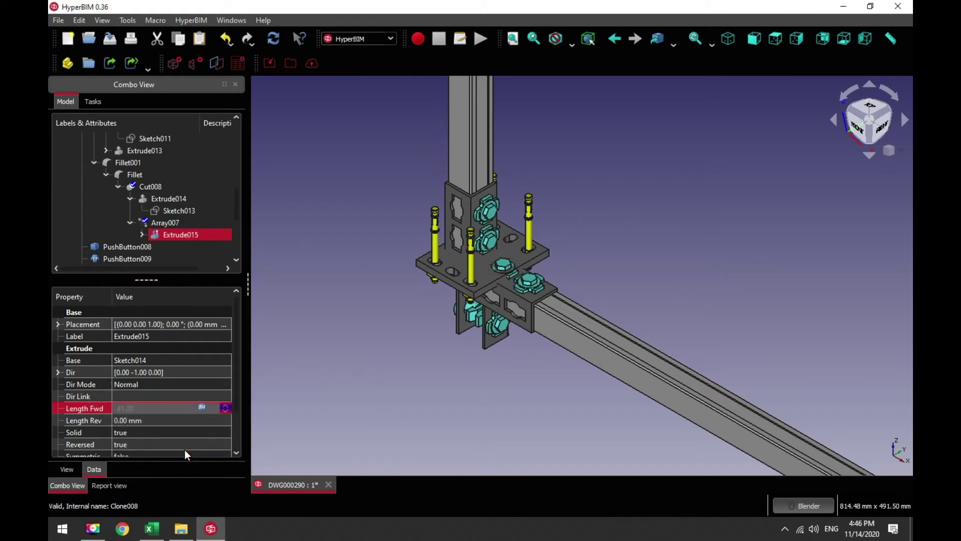
left_click(273, 38)
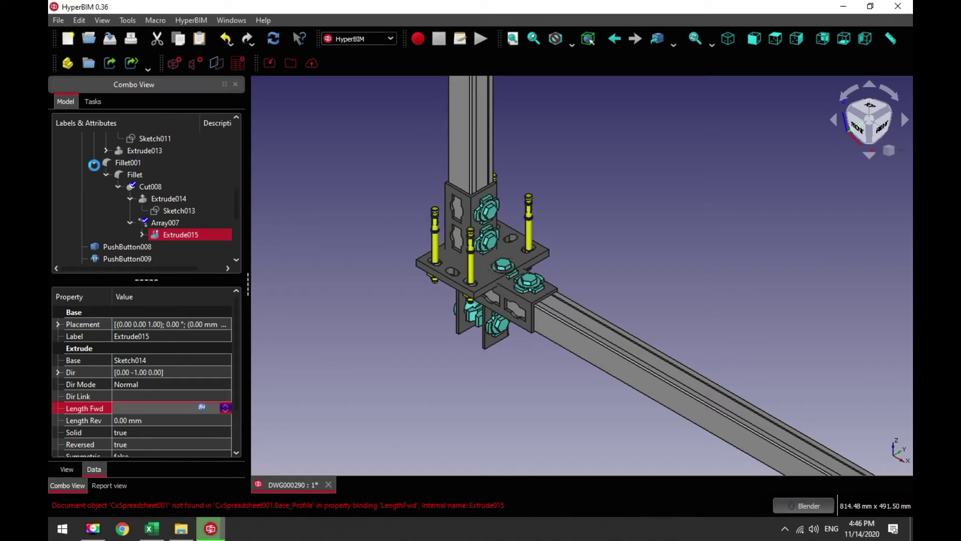
Collapse Part002 in the model tree and examine the base bracket's placement in the whole assembly, ending in the isometric view
left_click(94, 164)
left_click_drag(237, 221, 243, 146)
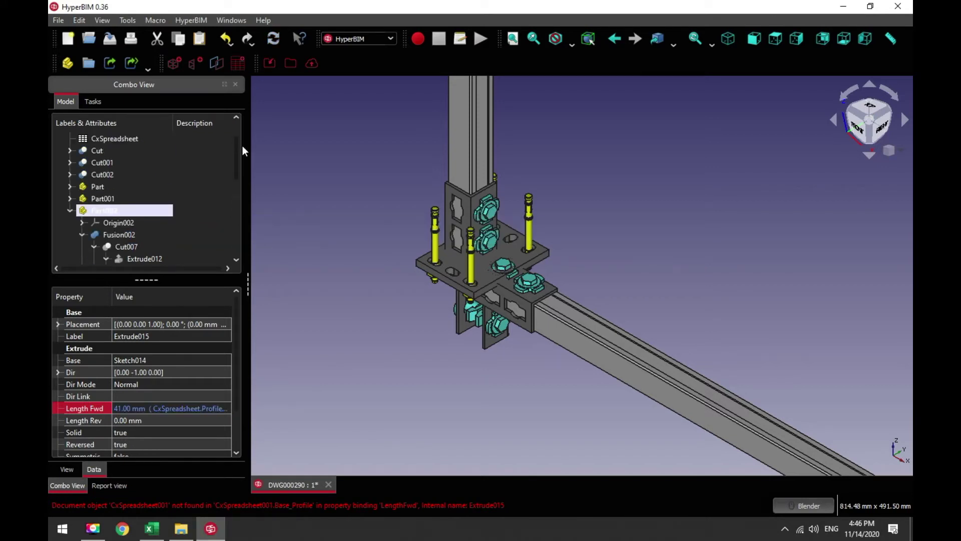
left_click(71, 210)
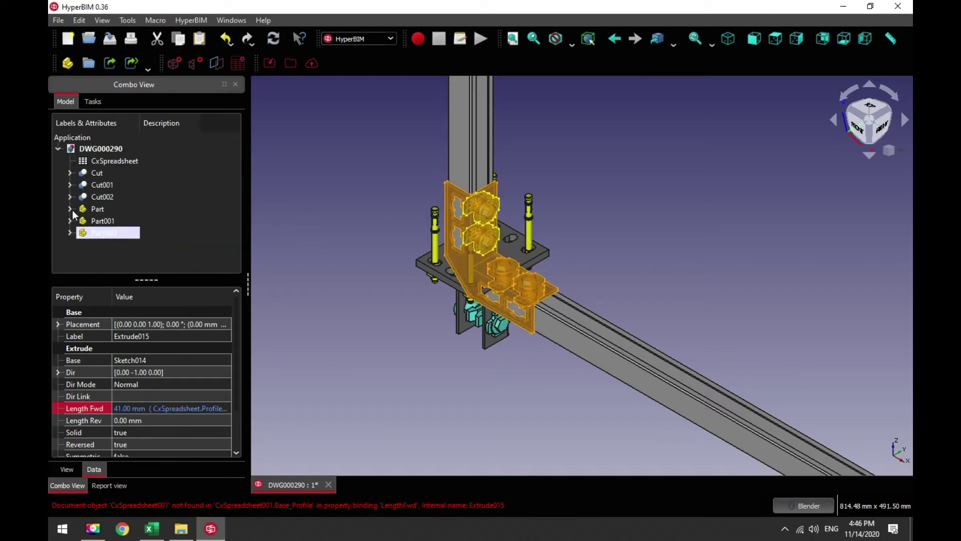
left_click(331, 208)
left_click(113, 233)
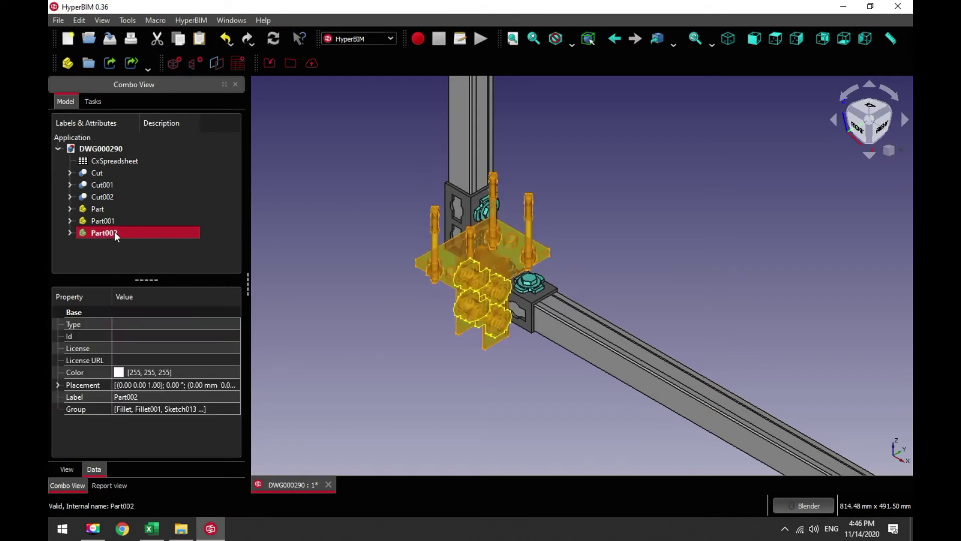
left_click(337, 239)
scroll(464, 281, "down", 2)
mouse_move(463, 281)
middle_mouse_down()
mouse_move(570, 275)
mouse_move(473, 277)
middle_mouse_up()
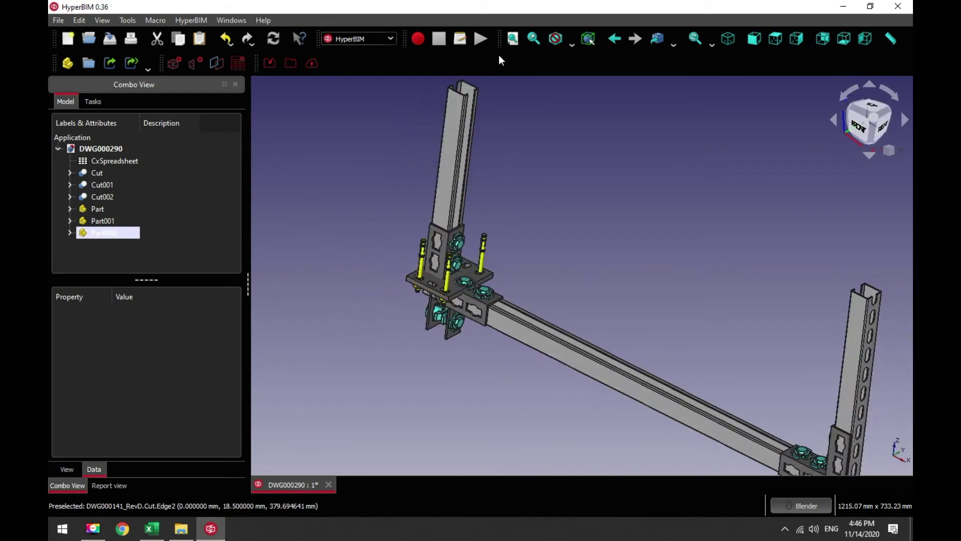
left_click(509, 39)
left_click(726, 37)
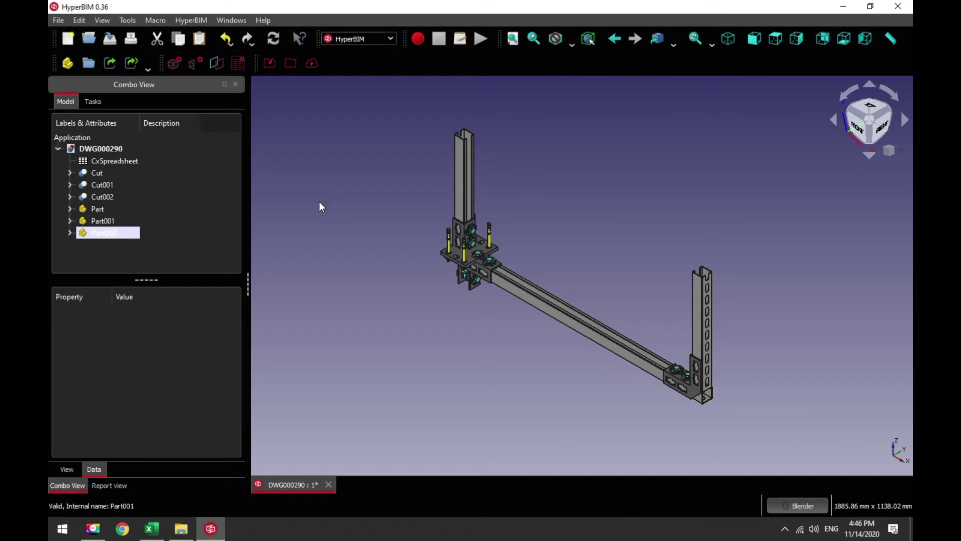
Link the z position of Part002's placement to CxSpreadsheet.FrameHeight
left_click(69, 233)
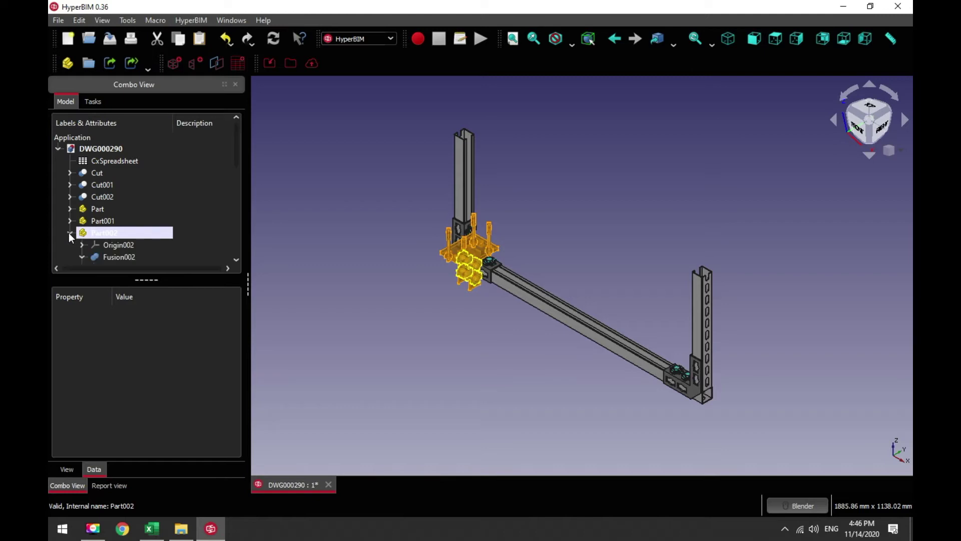
left_click(91, 233)
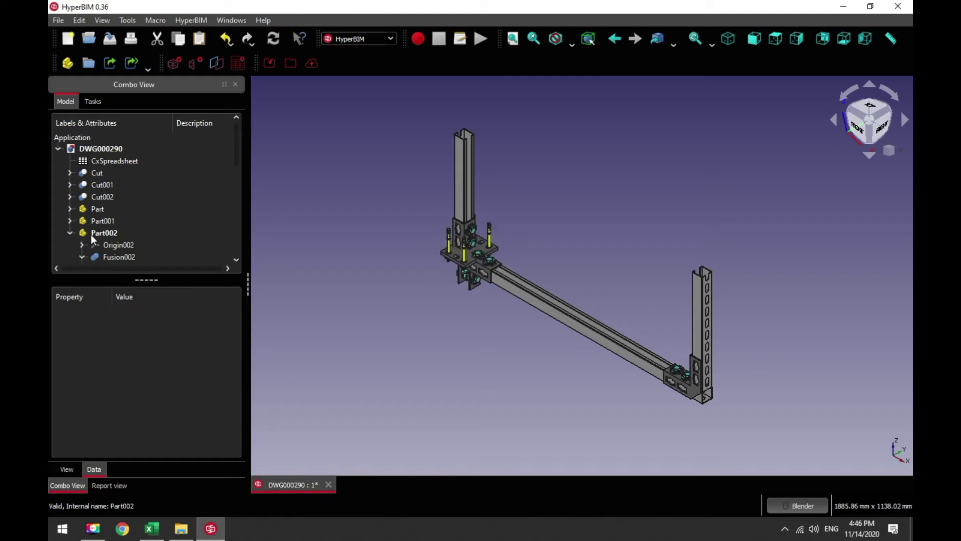
left_click(58, 385)
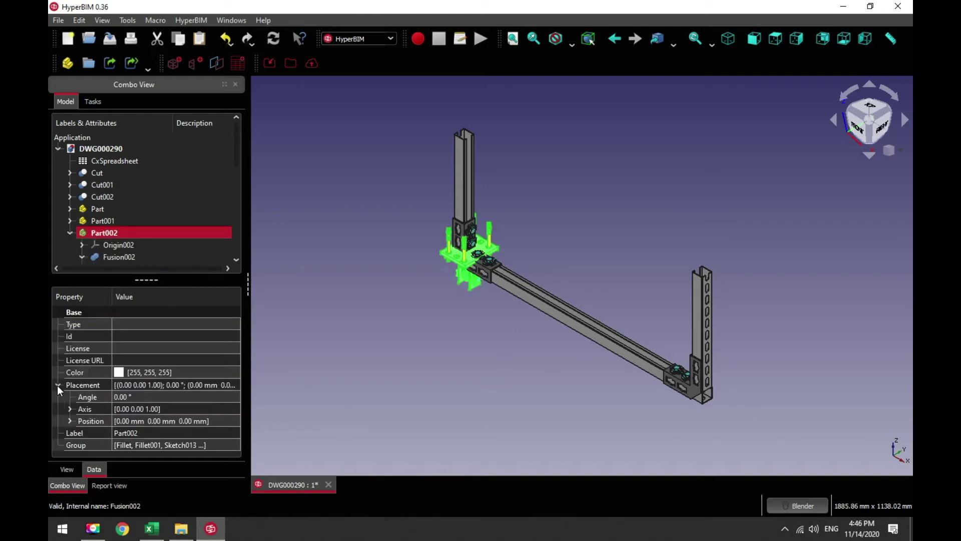
left_click(69, 421)
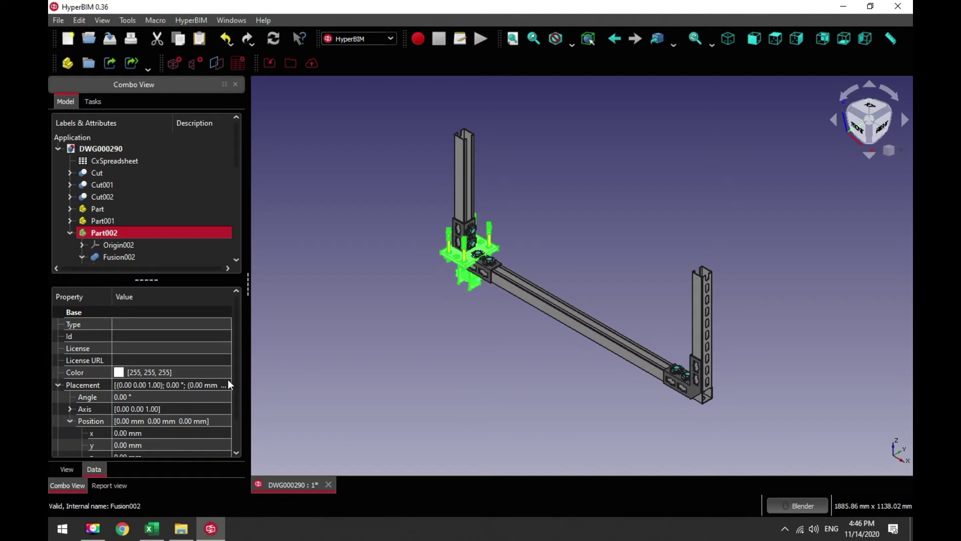
scroll(235, 391, "down", 2)
left_click(148, 428)
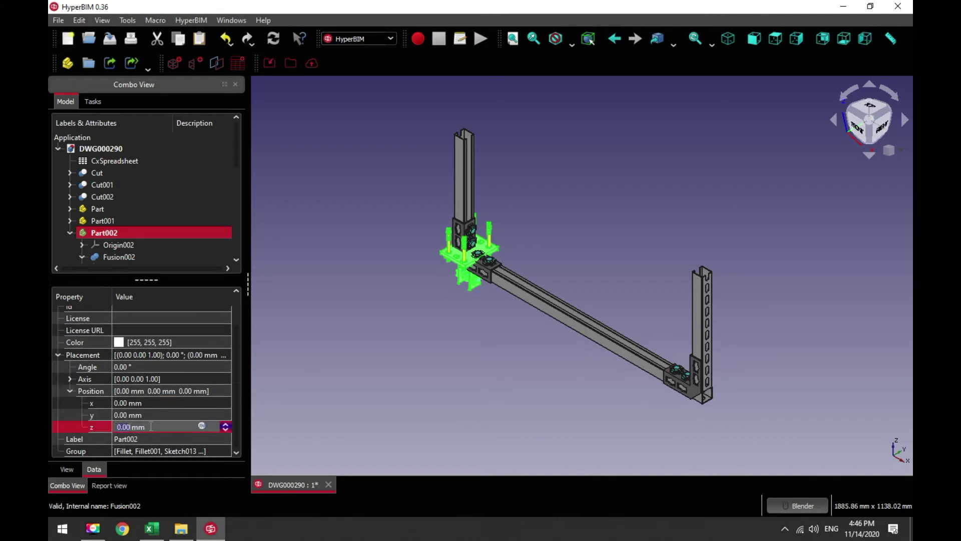
left_click(204, 426)
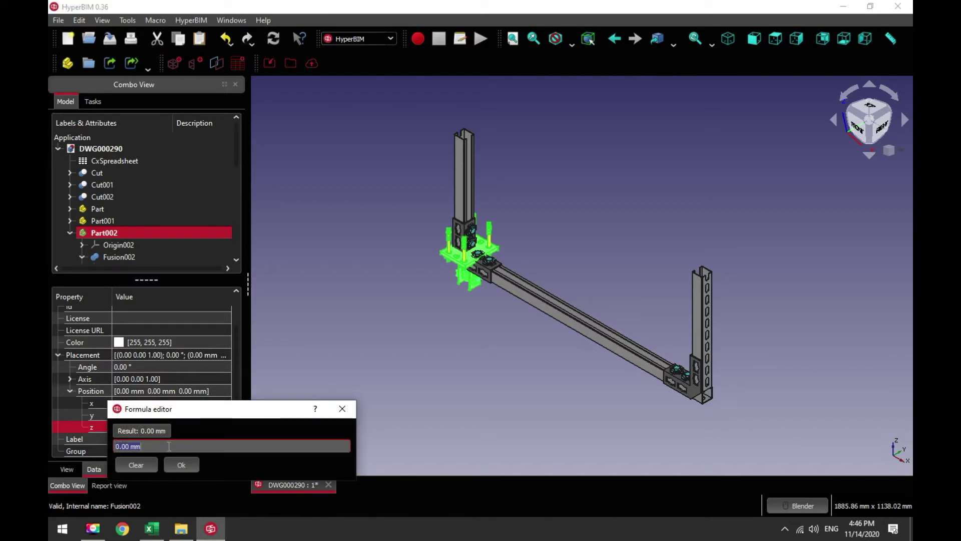
type("CX")
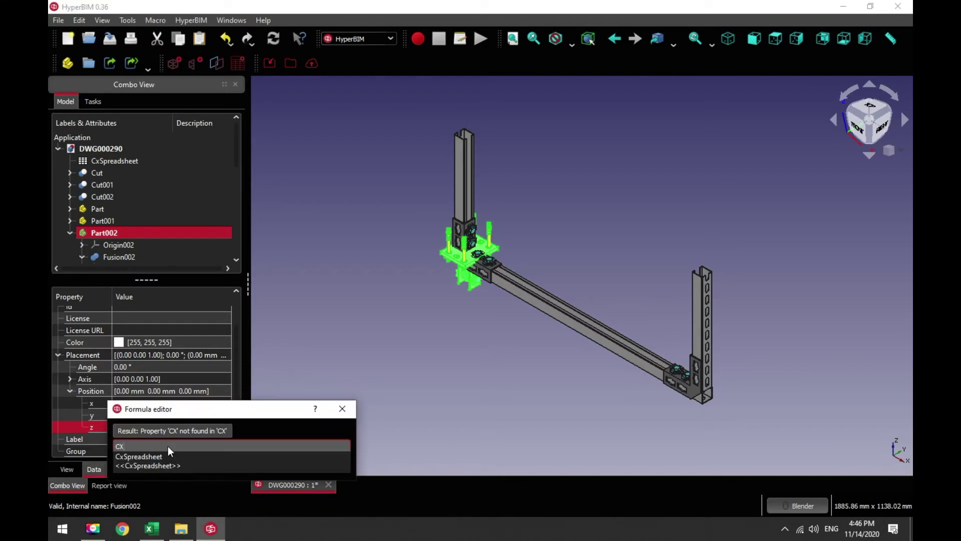
left_click(152, 456)
type(".FRA")
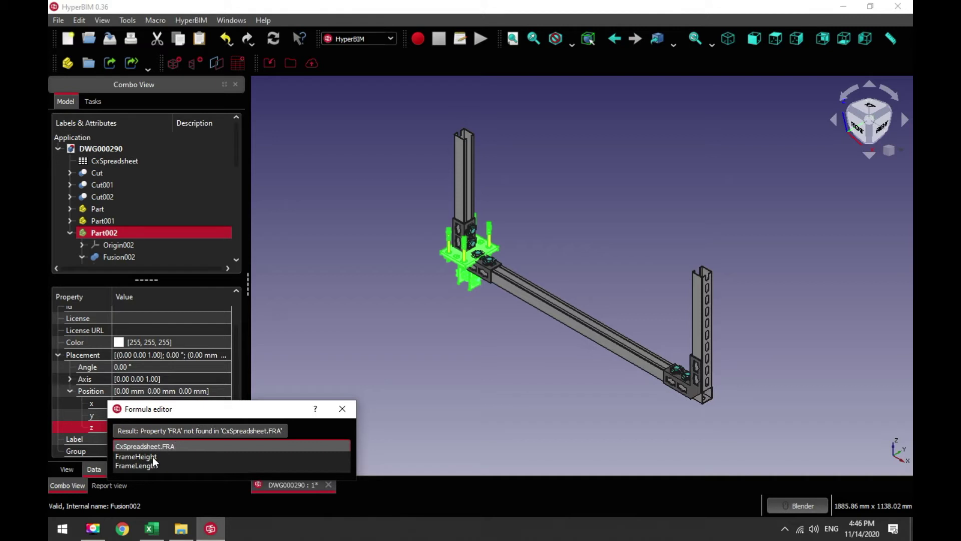
left_click(152, 457)
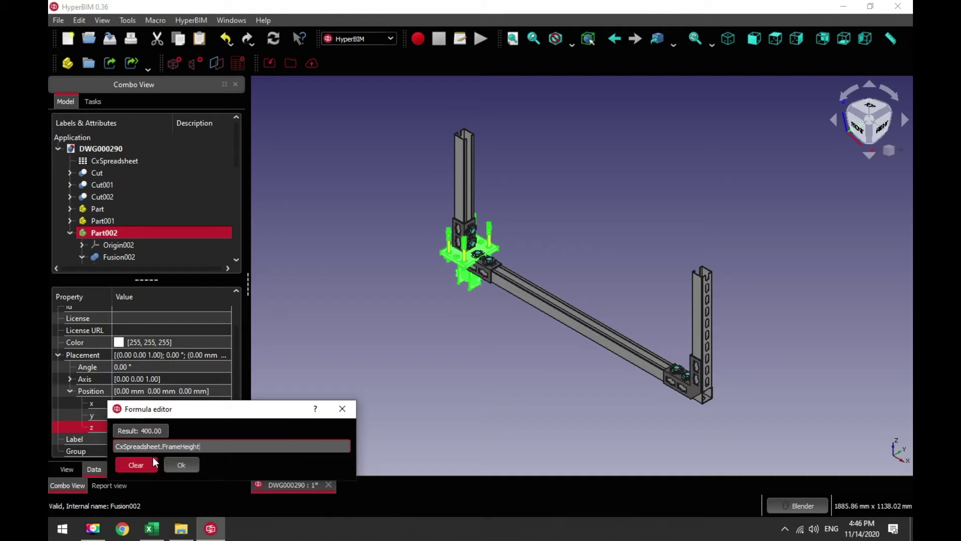
left_click(182, 465)
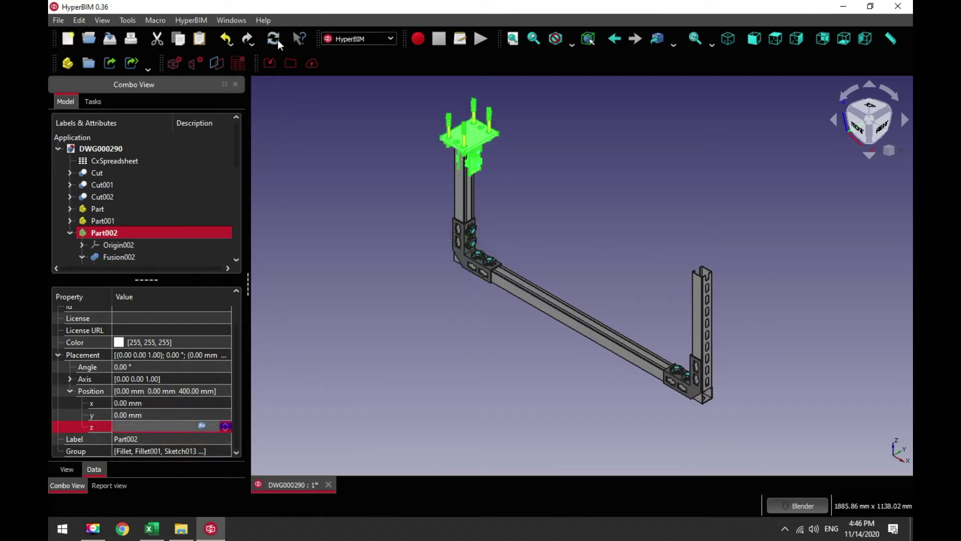
Examine from the front how the base bracket sits on the vertical channel, including Part002's display properties
left_click(754, 39)
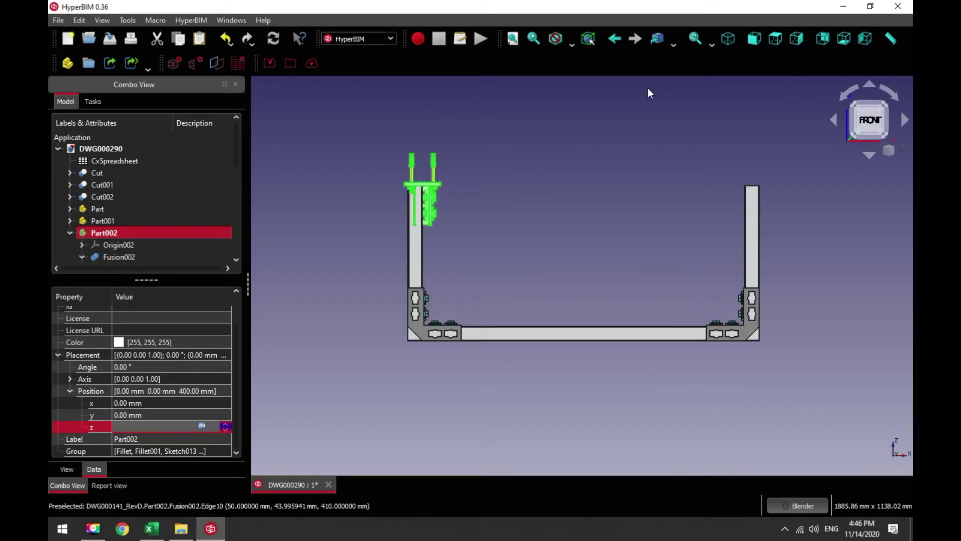
scroll(432, 178, "up", 5)
scroll(432, 179, "up", 2)
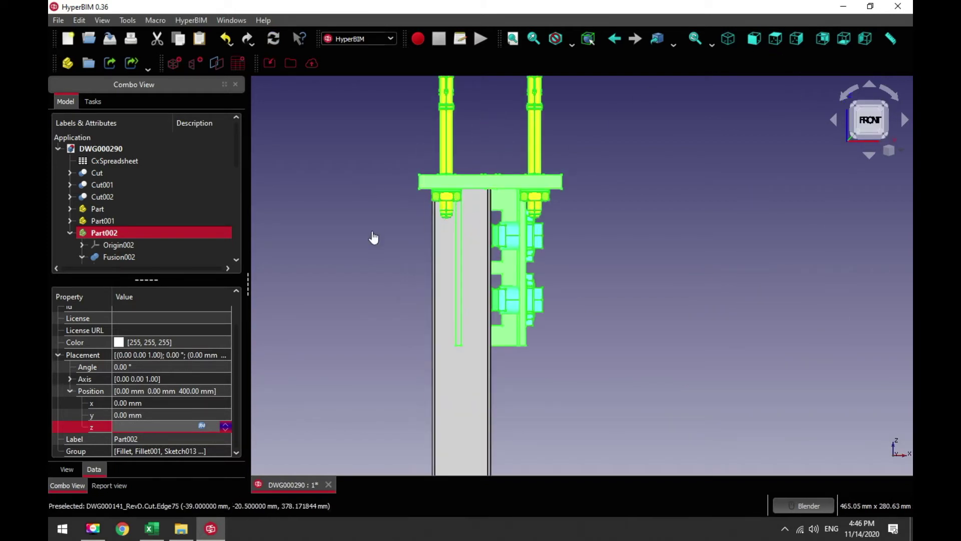
left_click(495, 189)
left_click(100, 233)
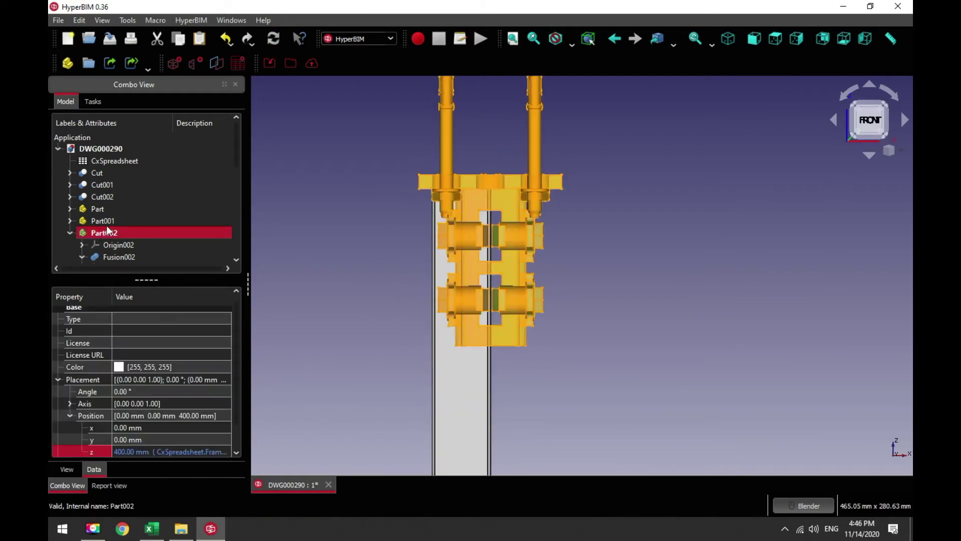
left_click(57, 380)
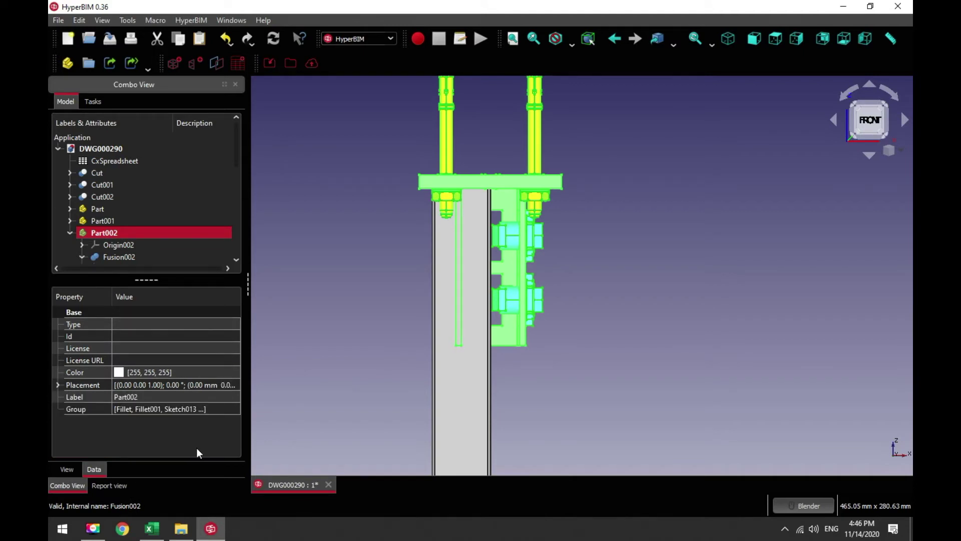
left_click(67, 469)
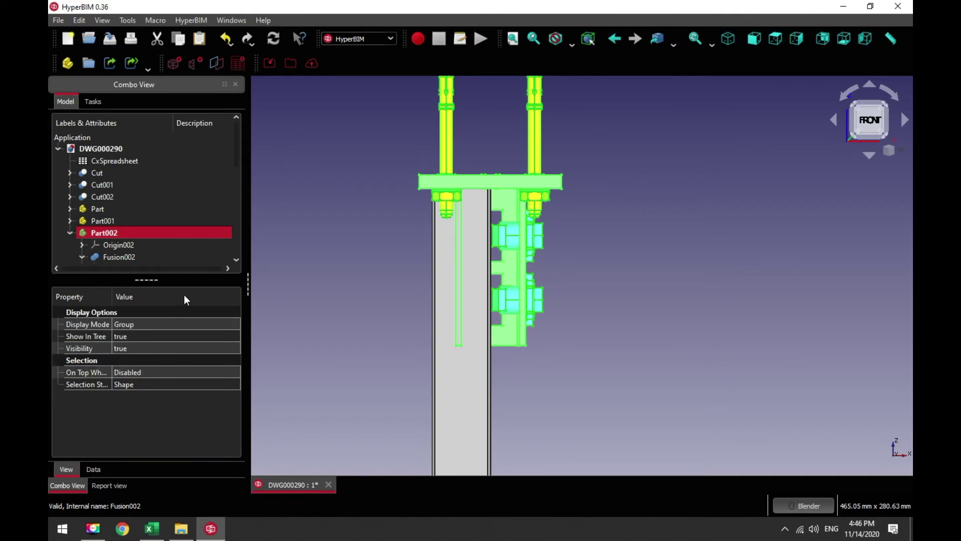
left_click(345, 228)
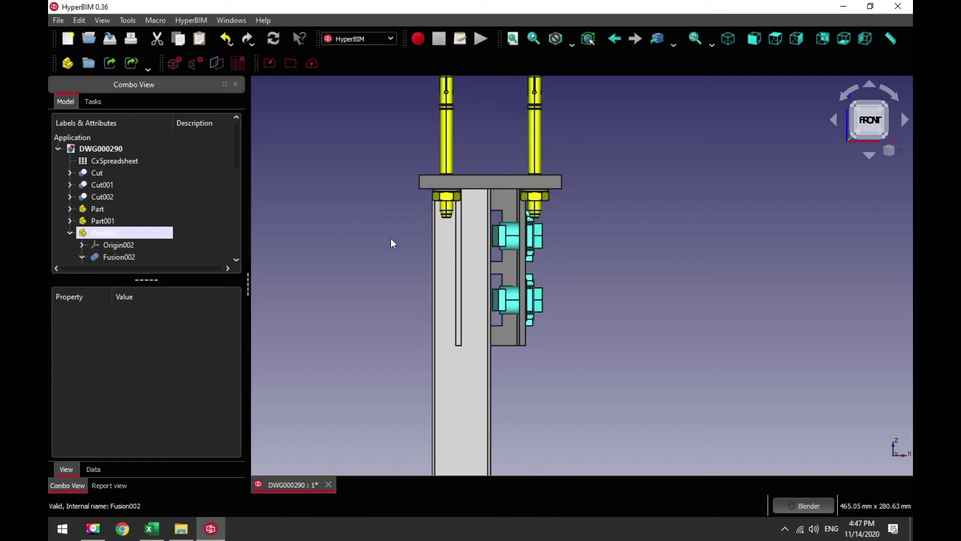
left_click(440, 274)
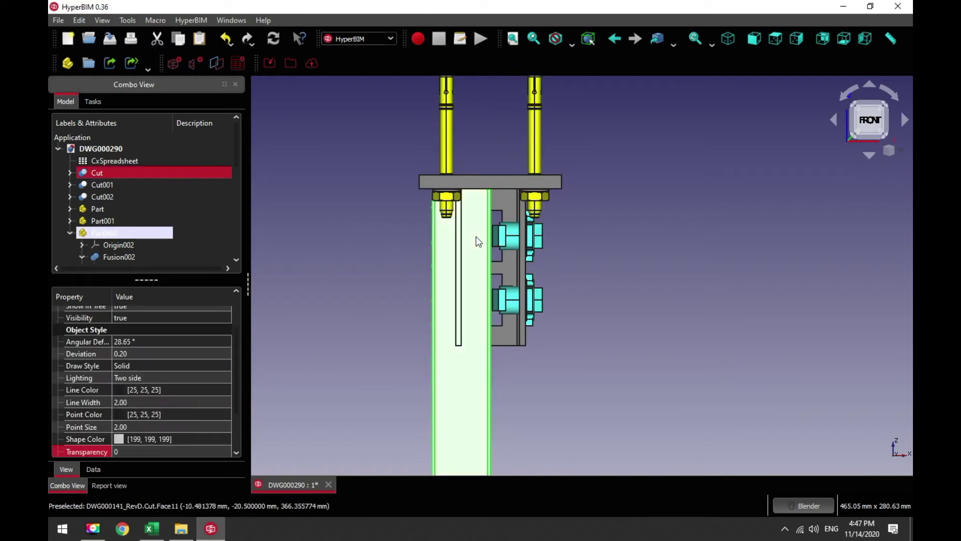
Inspect the joint between the base bracket and the vertical channel up close from oblique angles
middle_click_drag(369, 217, 424, 198)
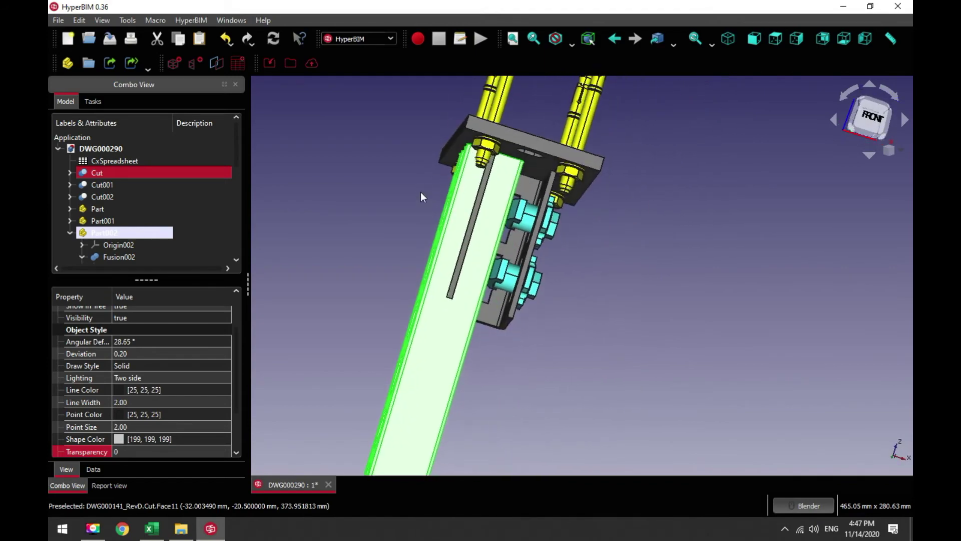
left_click(451, 160)
scroll(451, 159, "up", 3)
middle_click_drag(555, 208, 550, 295)
scroll(532, 223, "up", 5)
scroll(544, 208, "down", 12)
scroll(576, 277, "down", 2)
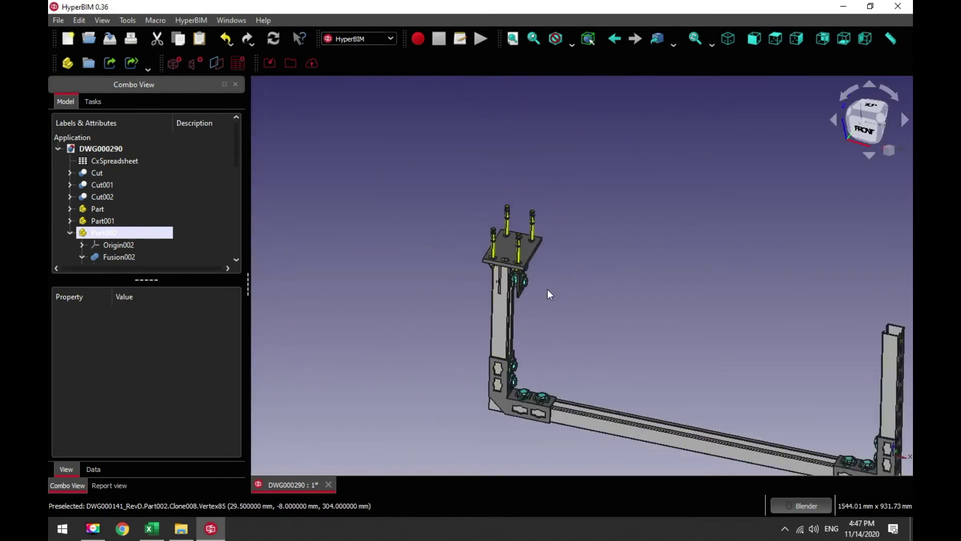
Save the document and show the assembly in the isometric view
left_click(110, 38)
scroll(736, 322, "down", 3)
scroll(539, 280, "up", 3)
scroll(807, 380, "down", 3)
scroll(871, 450, "up", 2)
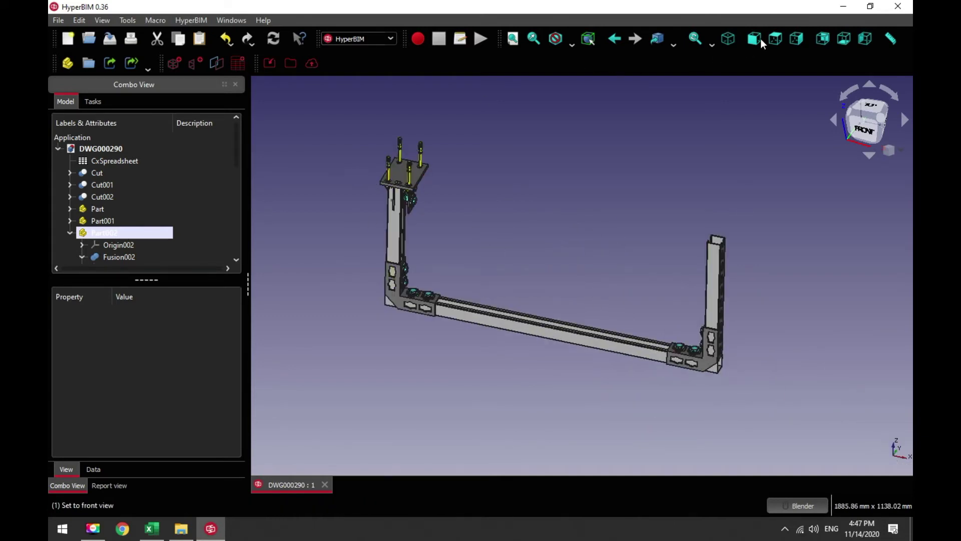
left_click(728, 38)
scroll(420, 121, "up", 4)
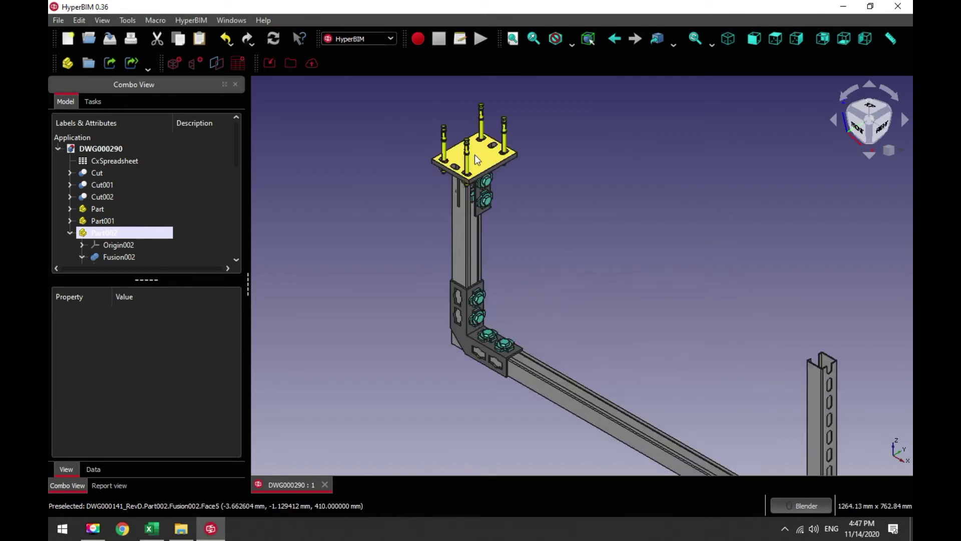
Set the x position of Part002's placement to the formula -CxSpreadsheet.ProfileDimension/2 and recompute the document
left_click(70, 232)
left_click(103, 232)
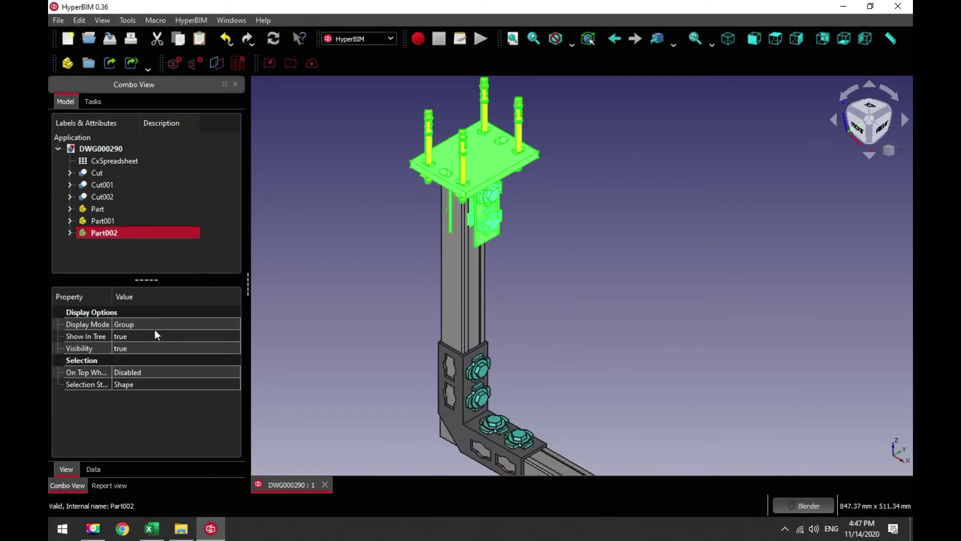
left_click(93, 469)
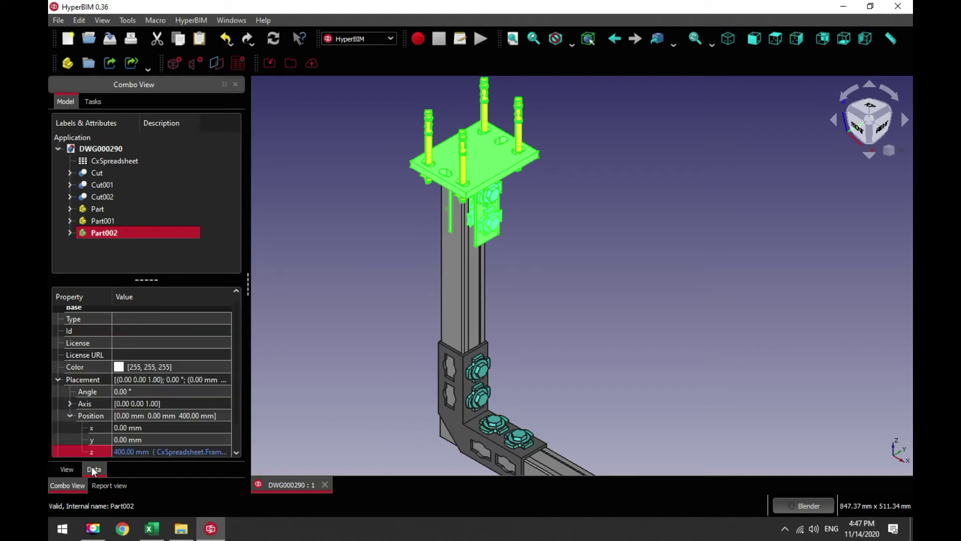
left_click(142, 429)
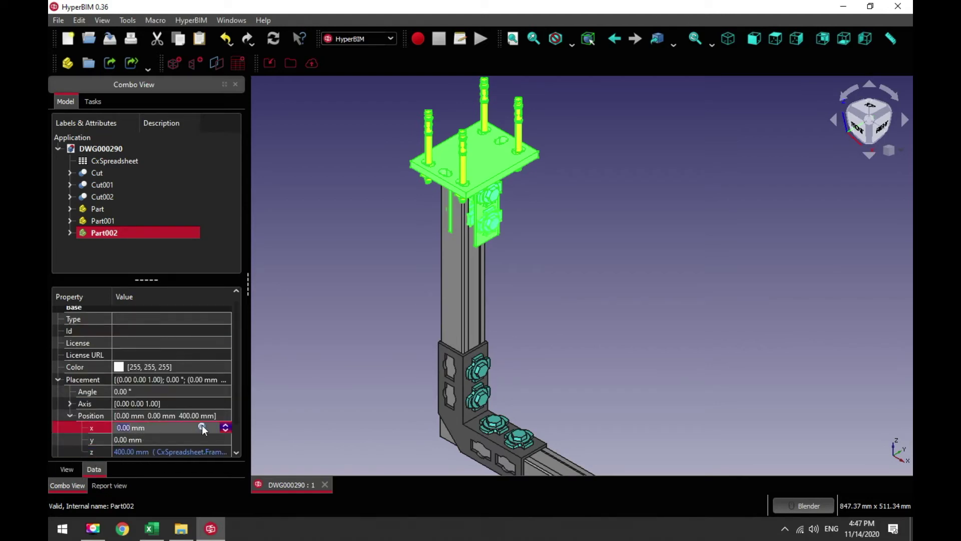
left_click(202, 427)
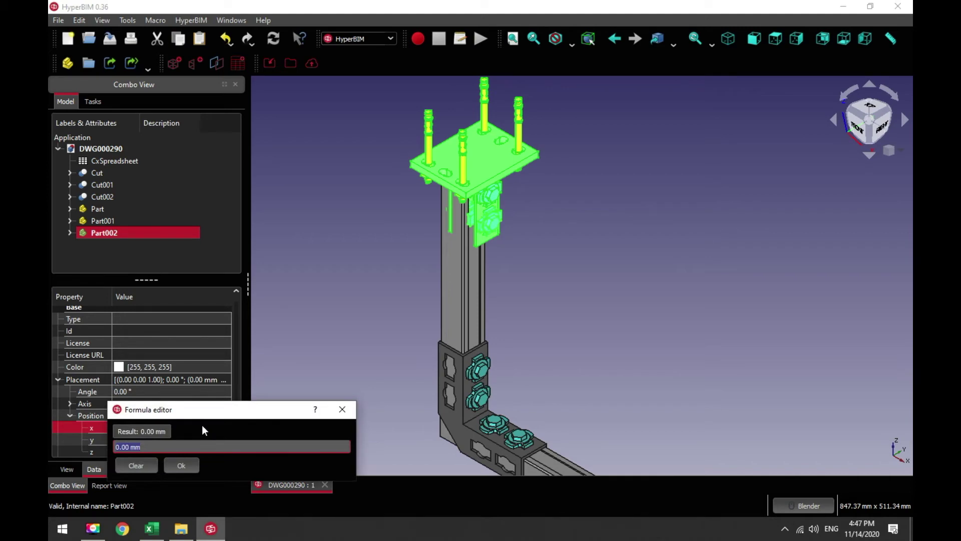
type("CX")
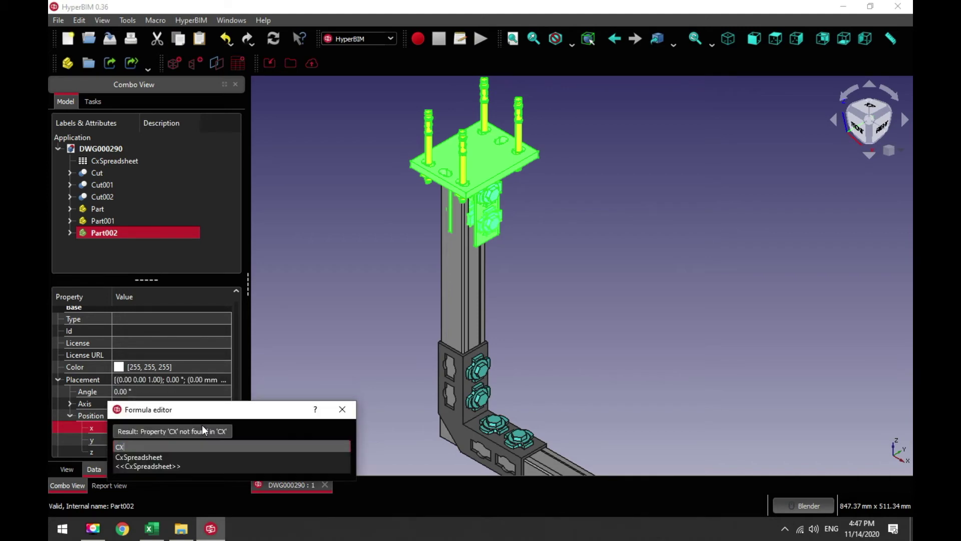
left_click(139, 458)
type("PR")
left_click(140, 458)
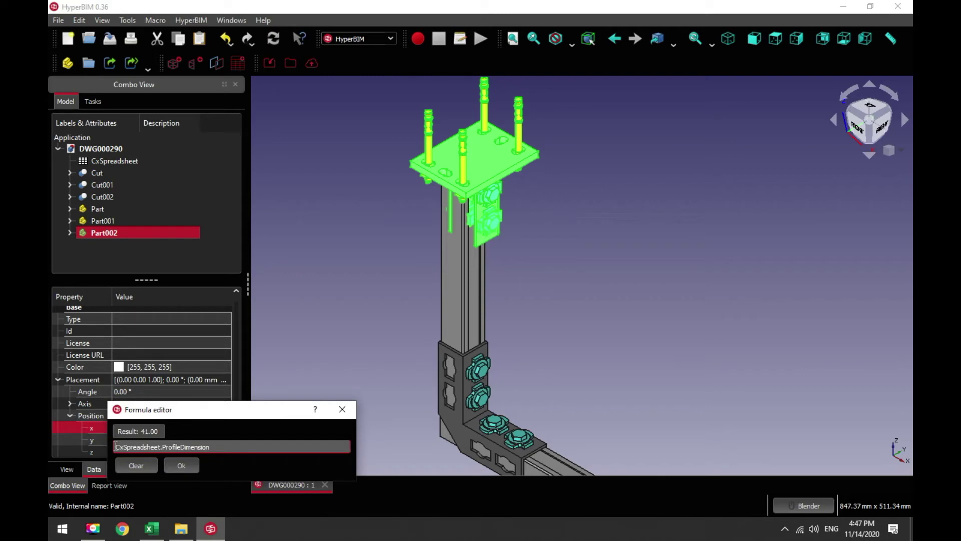
type("-")
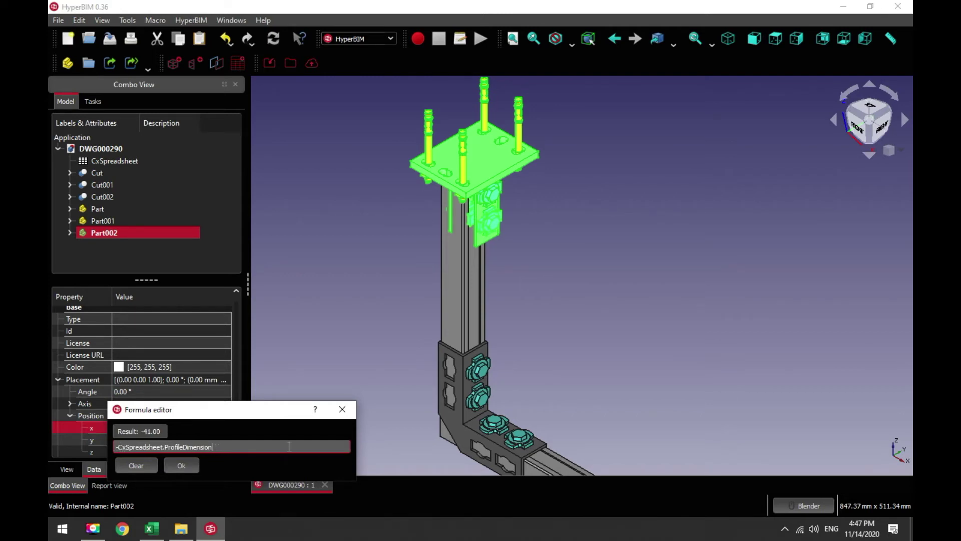
type("/2")
left_click(182, 465)
left_click(274, 39)
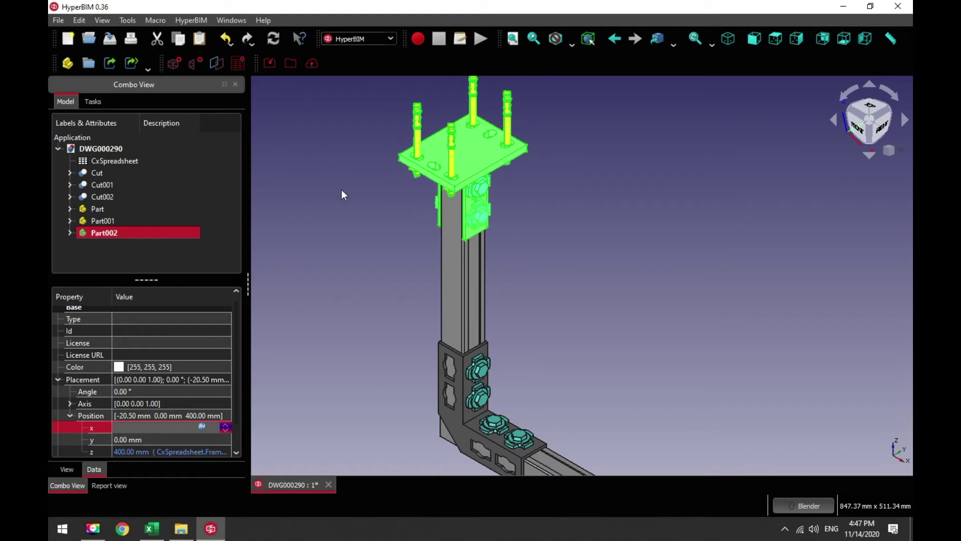
Save the repositioned bracket in the document and fit the whole assembly in the view
left_click(373, 256)
scroll(429, 261, "down", 4)
left_click(110, 40)
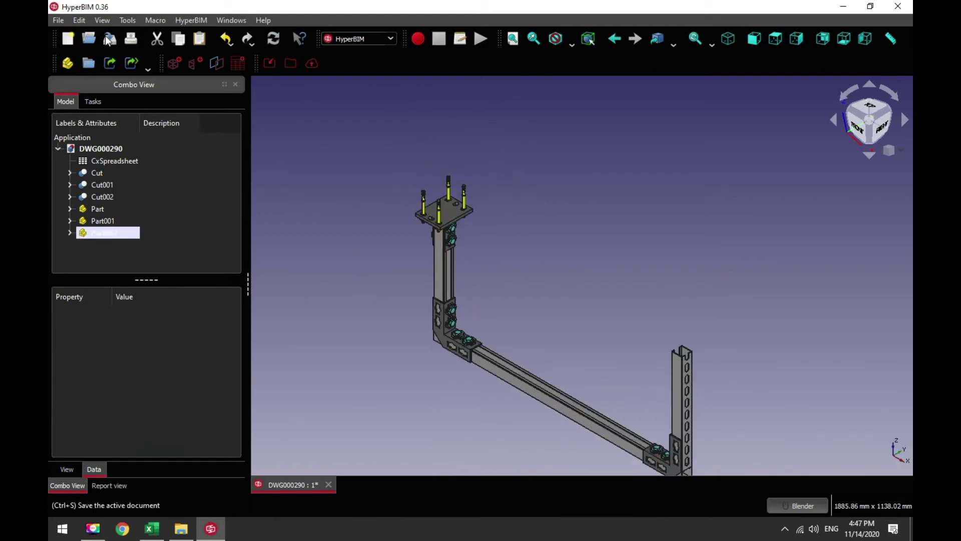
left_click(512, 38)
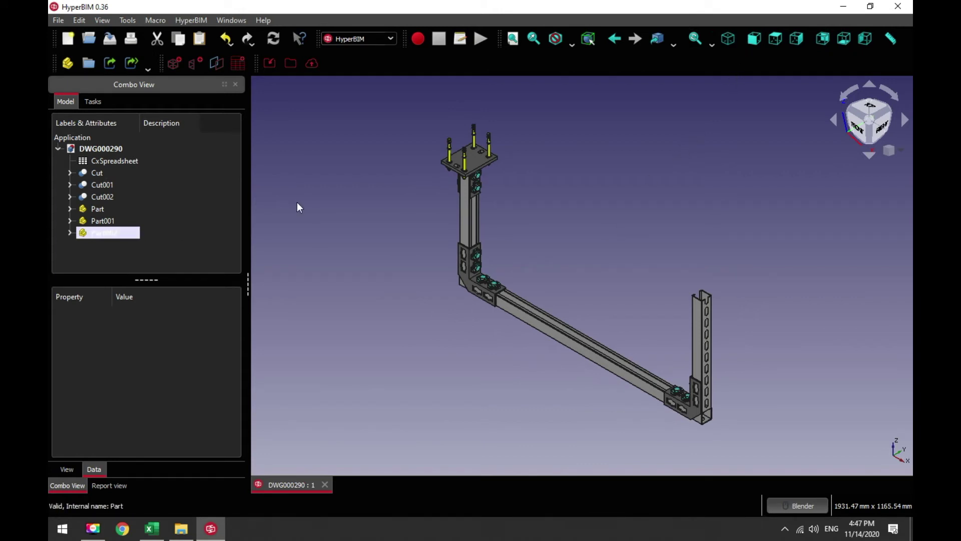
left_click(110, 39)
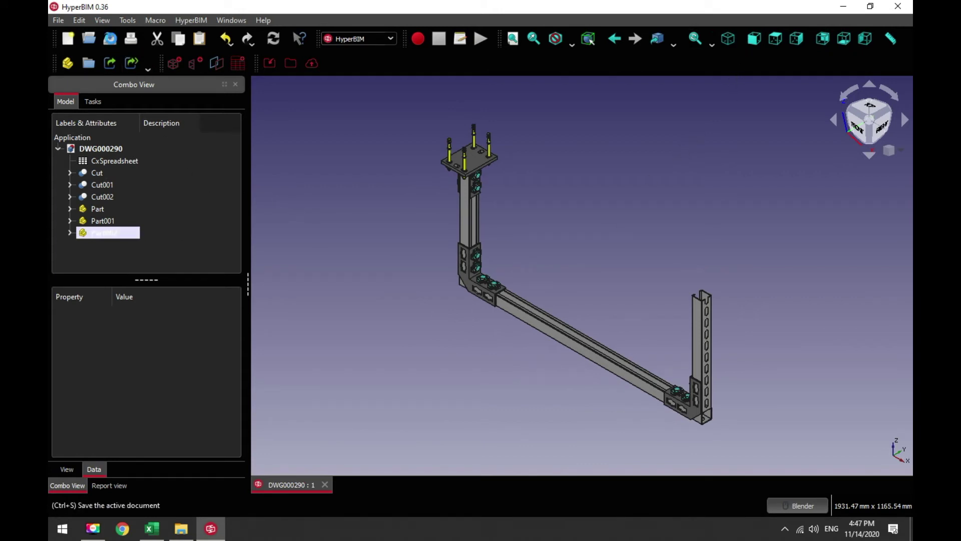
Open CxSpreadsheet and tile it side by side with the 3D view of the assembly
left_click(104, 161)
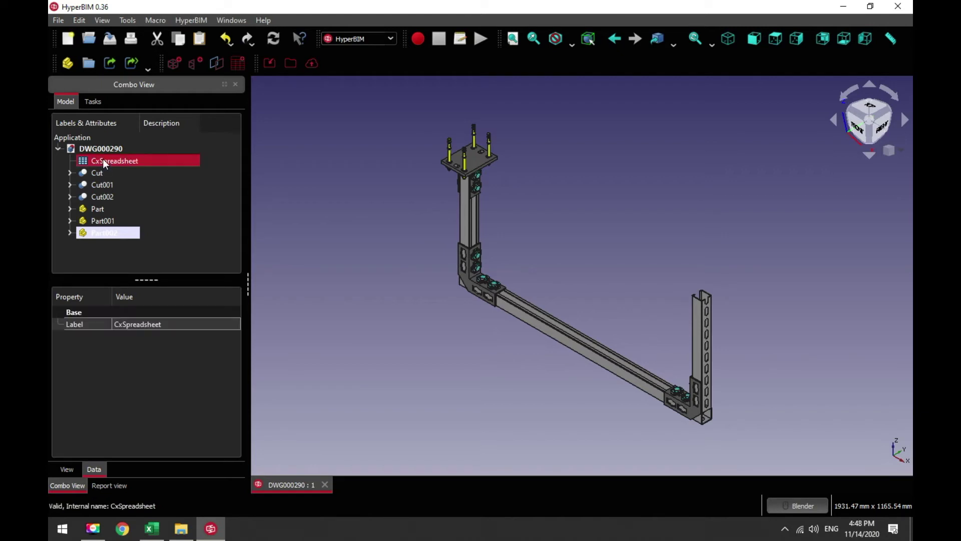
double_click(104, 161)
left_click(231, 20)
left_click(232, 69)
left_click(470, 307)
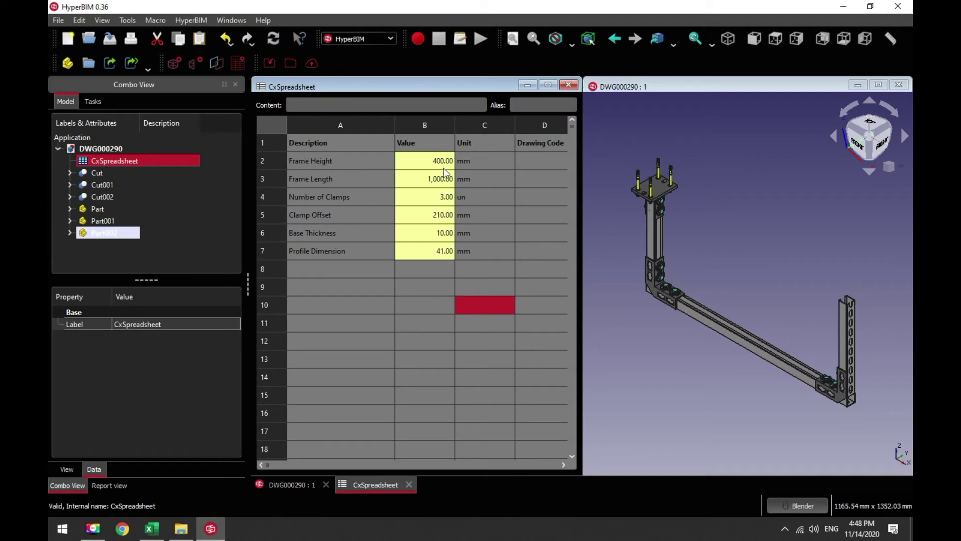
Set the Frame Height value in CxSpreadsheet to 500 mm
left_click(440, 161)
type("500")
key("Return")
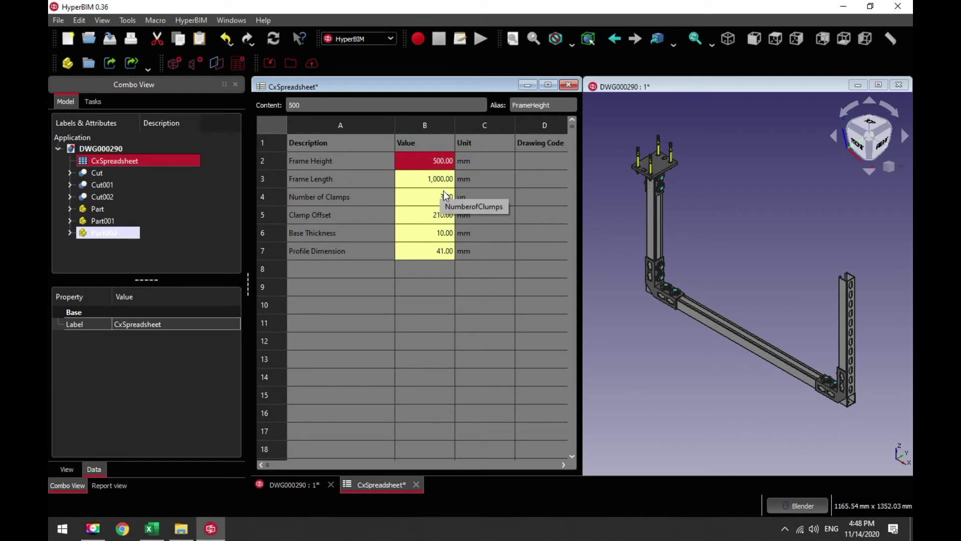
Set the Profile Dimension value in CxSpreadsheet to 50 mm and inspect the base bracket's fit on the vertical profile
left_click(442, 251)
type("50")
key("Return")
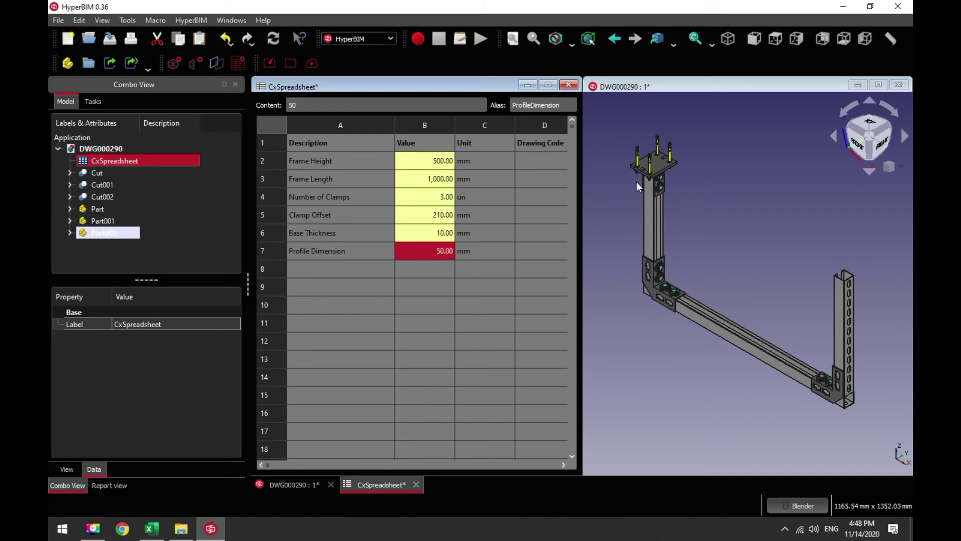
scroll(658, 231, "up", 6)
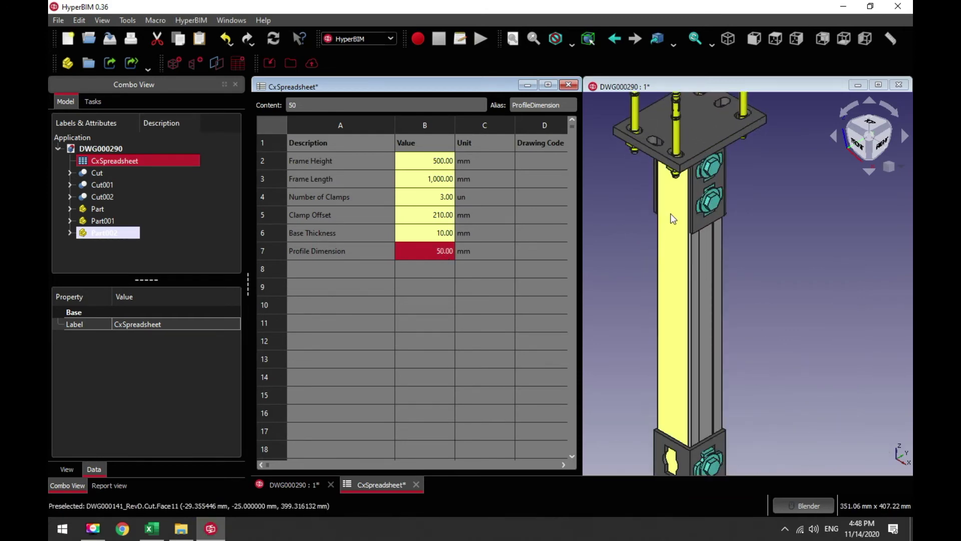
scroll(673, 219, "down", 2)
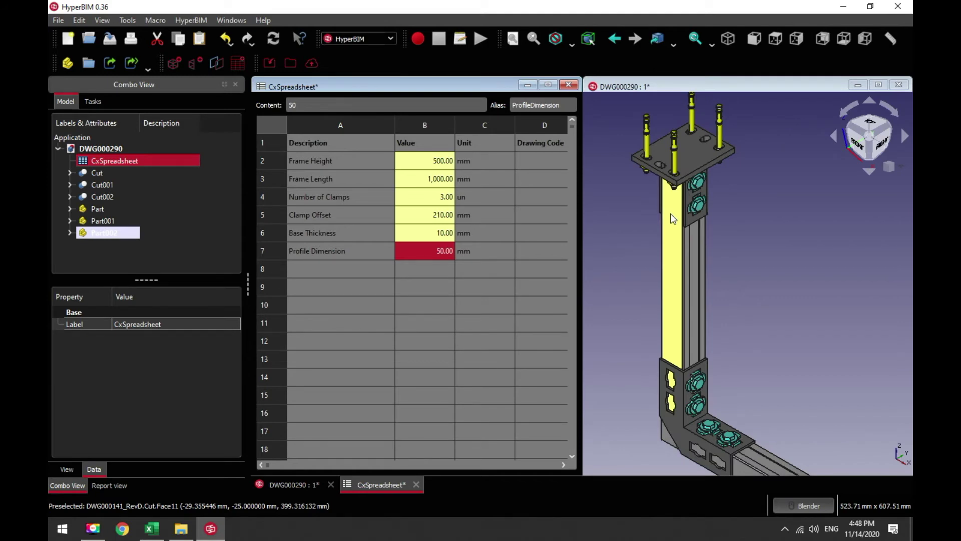
Restore the Profile Dimension value in CxSpreadsheet to 41 mm and save the document
type("41")
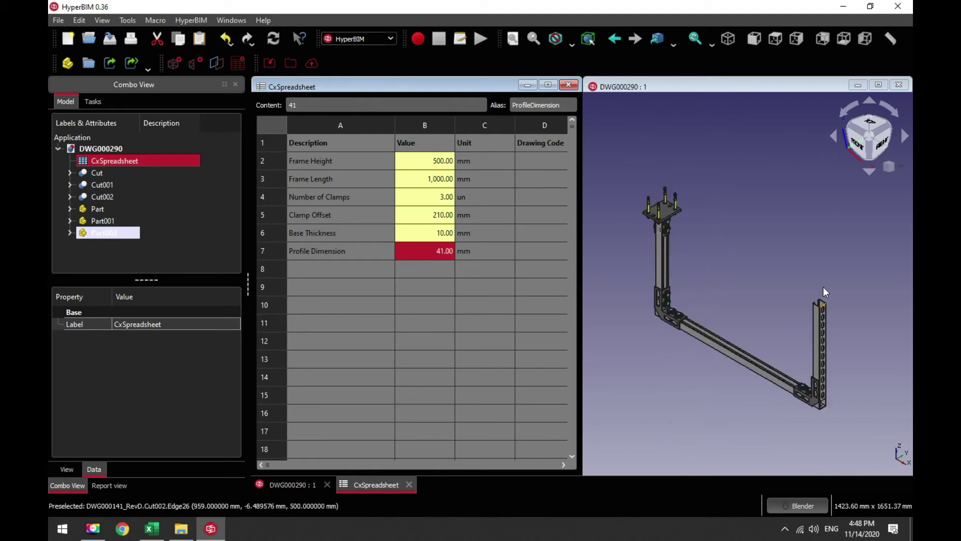
scroll(819, 303, "up", 1)
scroll(821, 302, "down", 1)
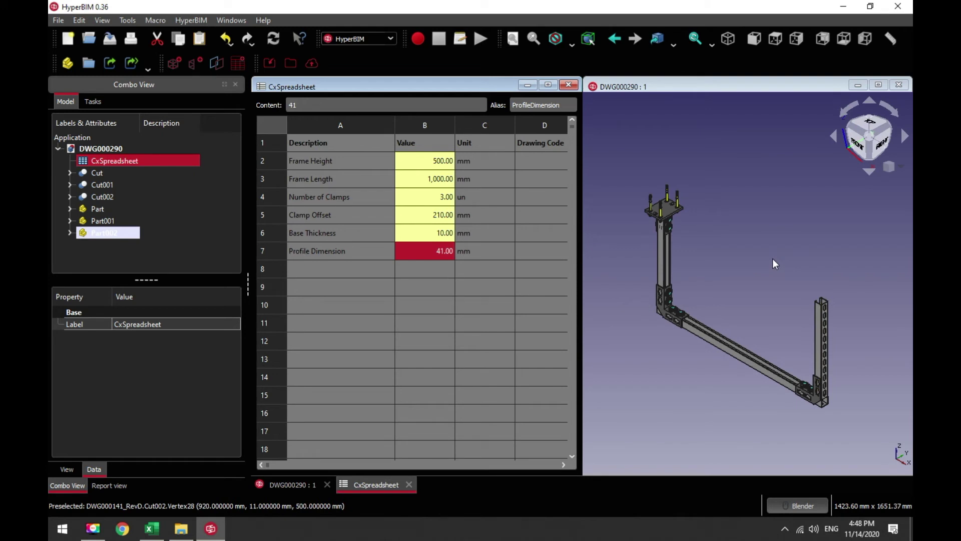
Duplicate the base bracket Part002 together with all of its dependent objects
left_click(85, 234)
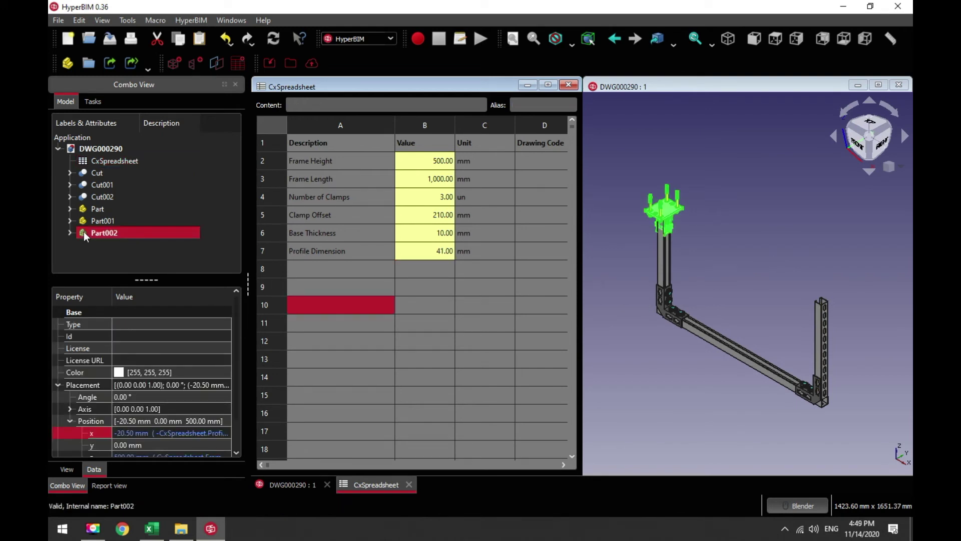
key("ctrl+e")
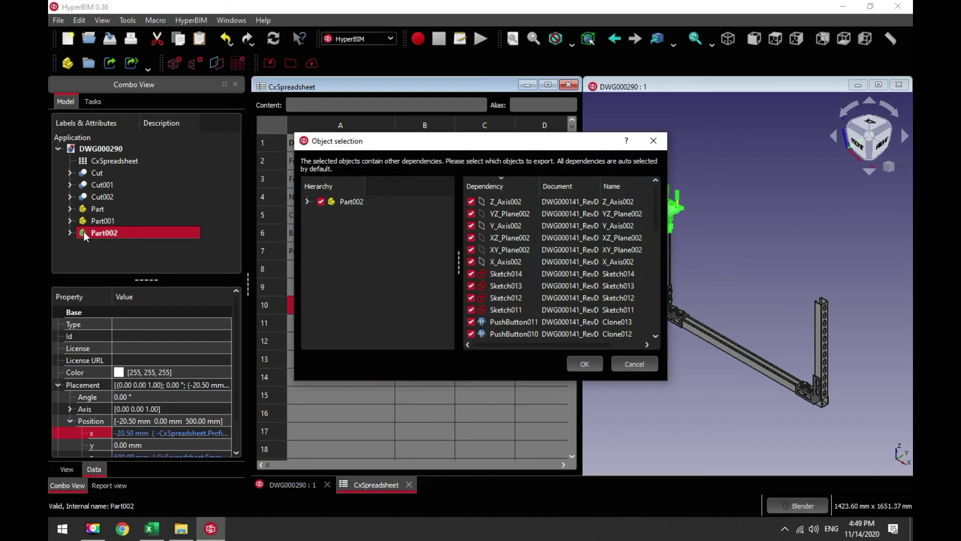
left_click(584, 363)
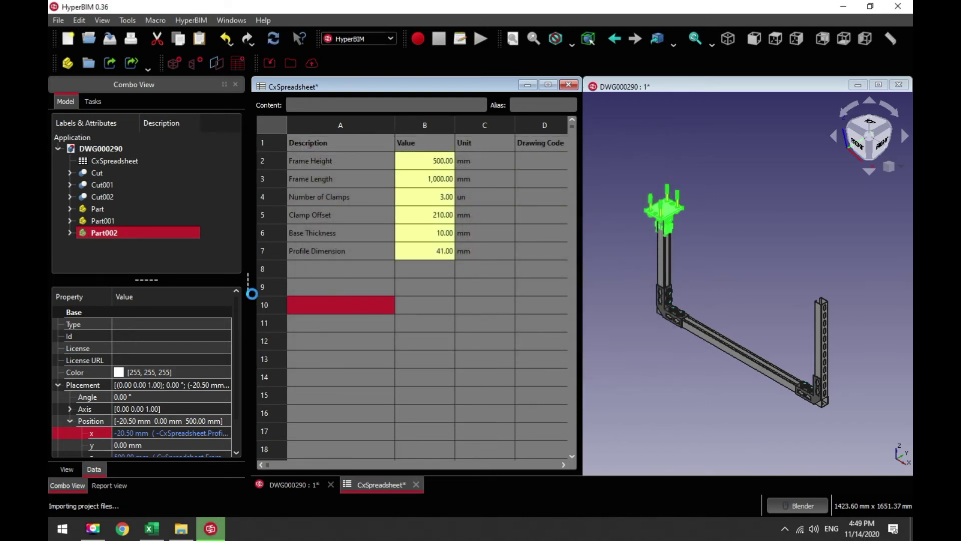
Delete the duplicated spreadsheet CxSpreadsheet001 despite its dependent objects, and collapse the copied part in the model tree
left_click(109, 245)
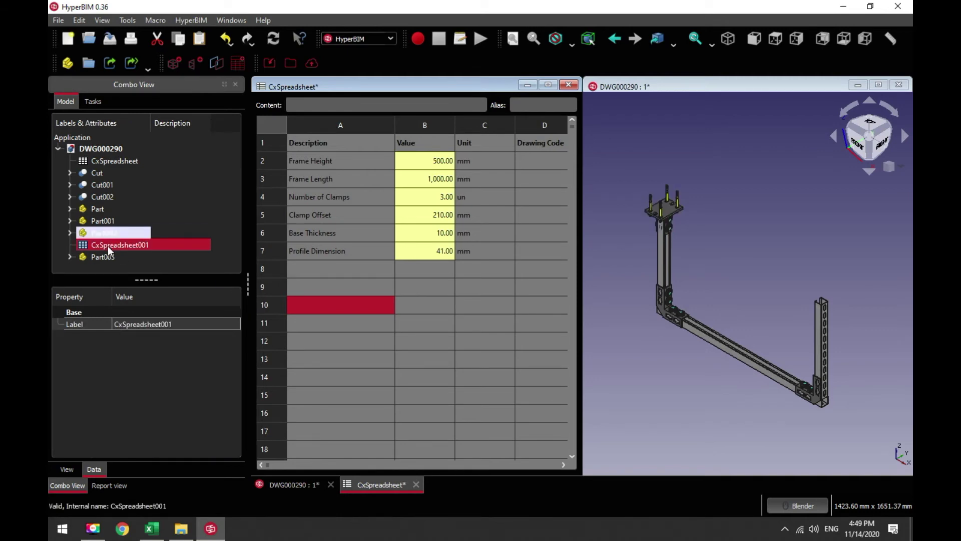
key("Delete")
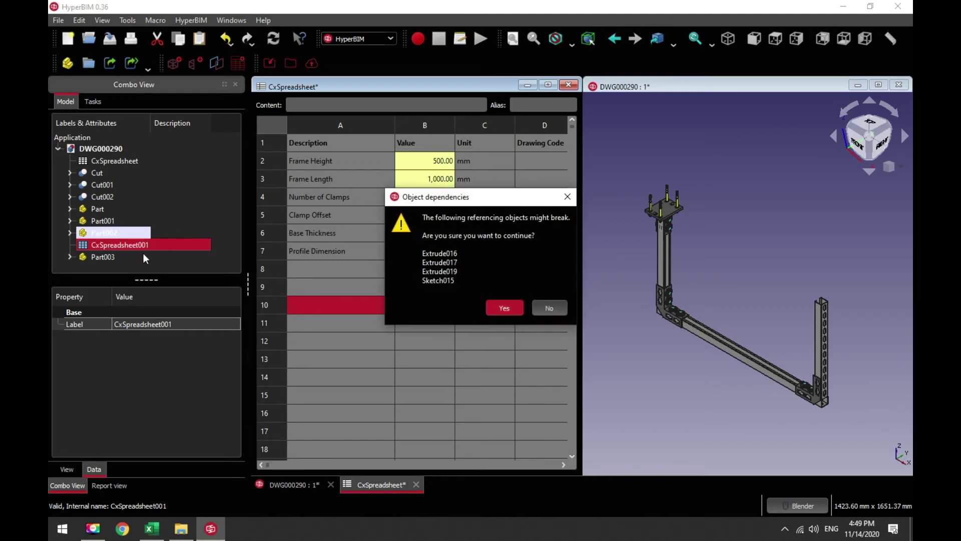
left_click(504, 308)
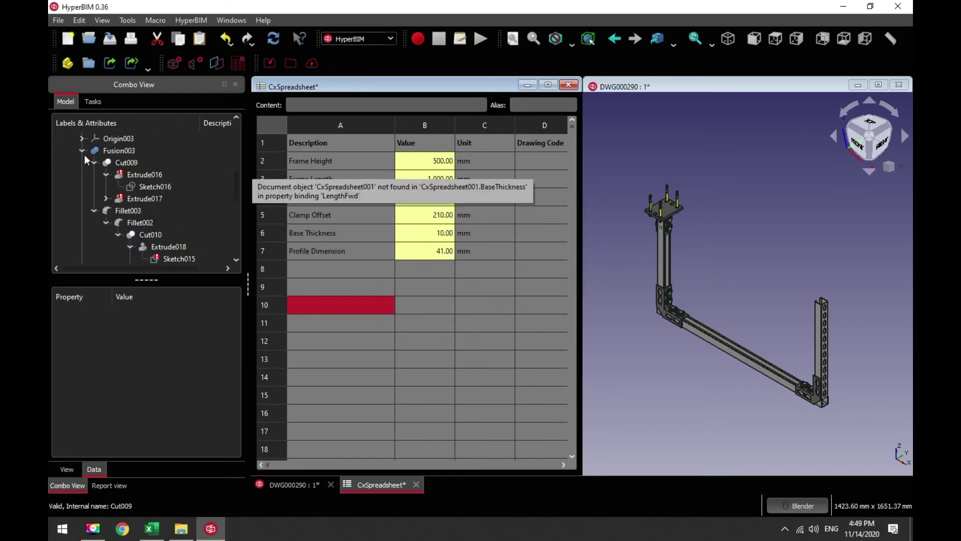
left_click(70, 138)
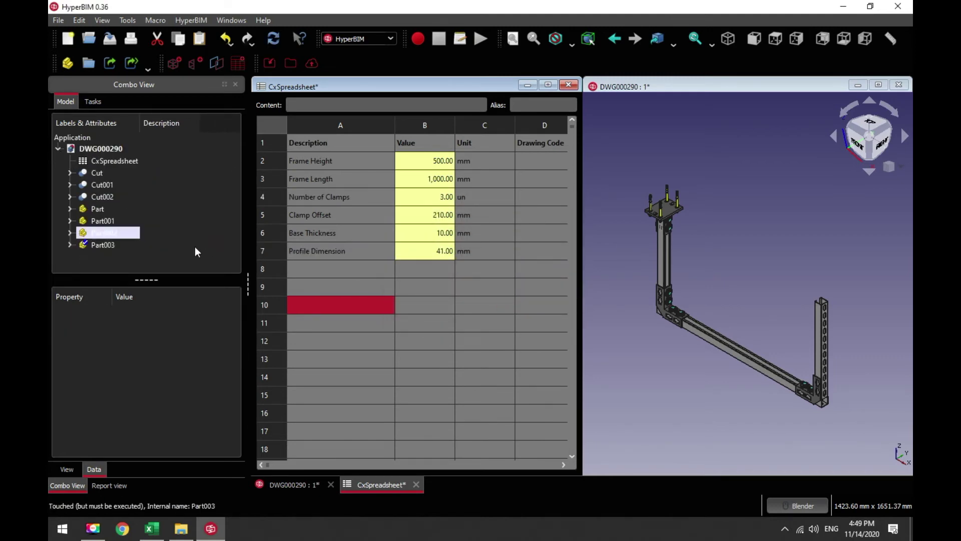
Set the x position of Part003's placement to the formula CxSpreadsheet.FrameLength and recompute the document
left_click(87, 249)
left_click(70, 421)
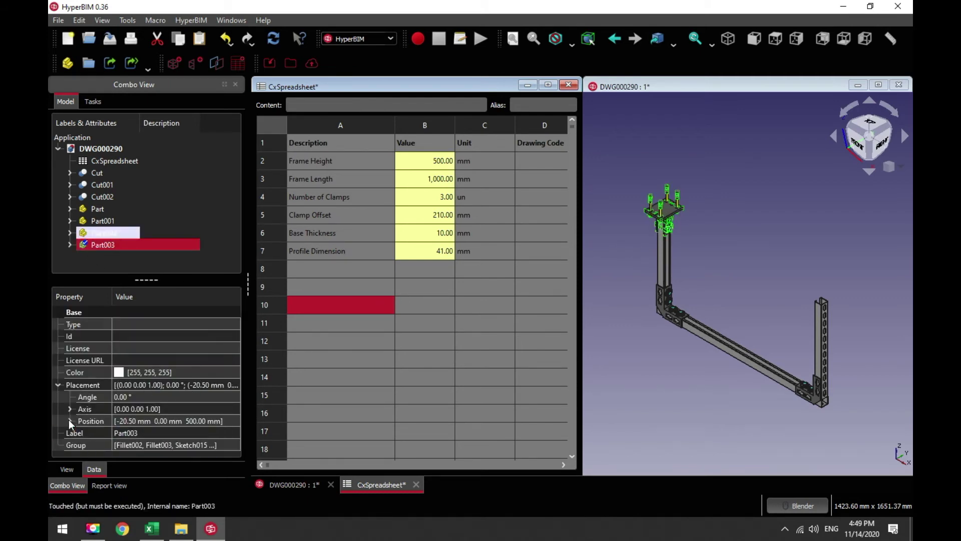
left_click(59, 385)
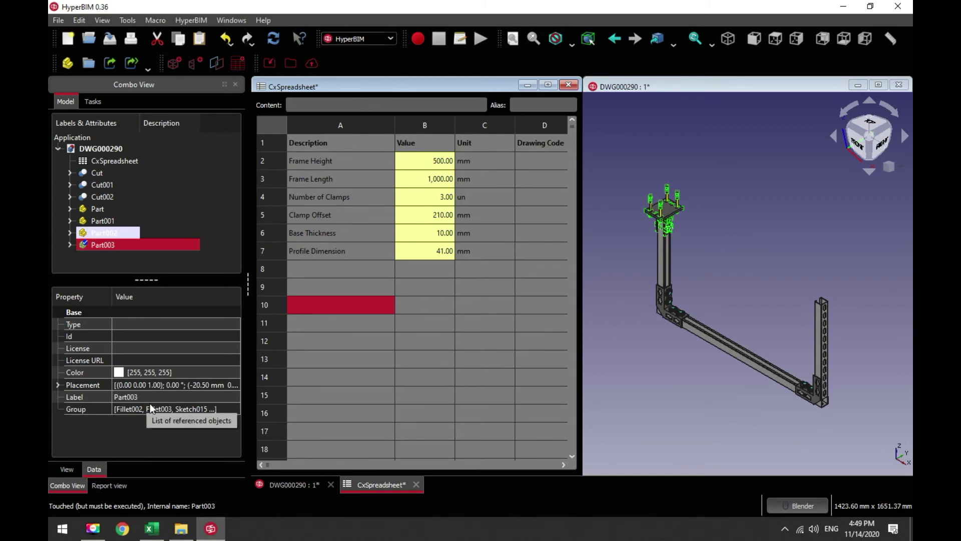
left_click(59, 385)
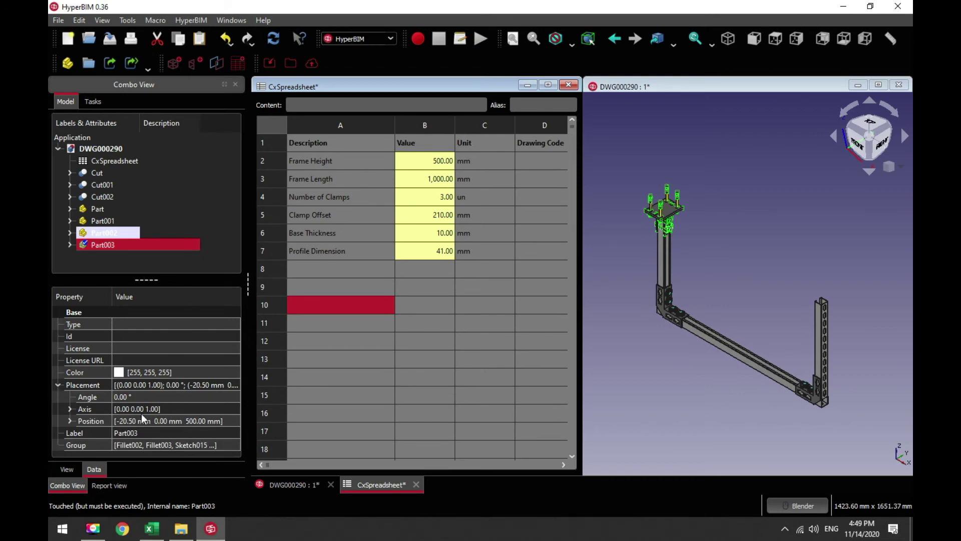
left_click(71, 421)
scroll(233, 370, "down", 1)
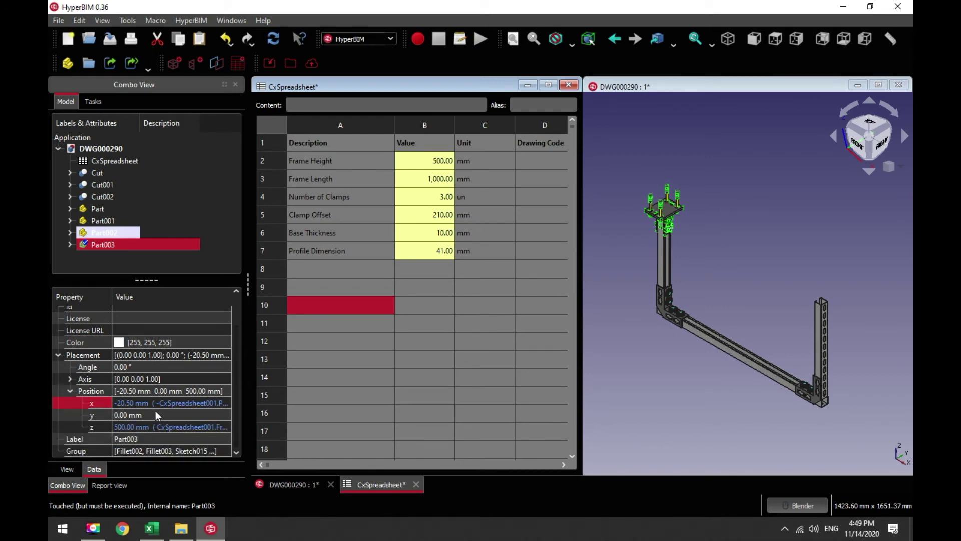
left_click(130, 401)
left_click(201, 402)
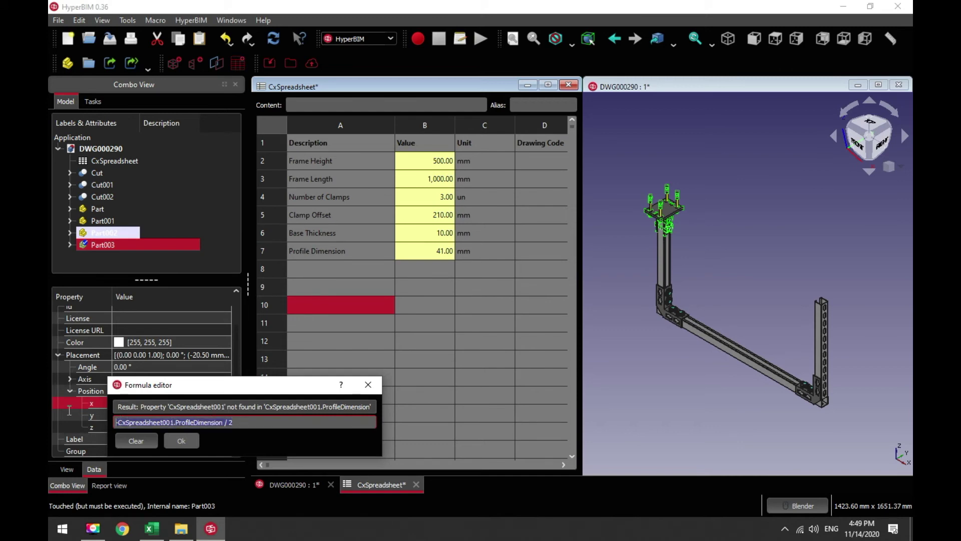
type("CX")
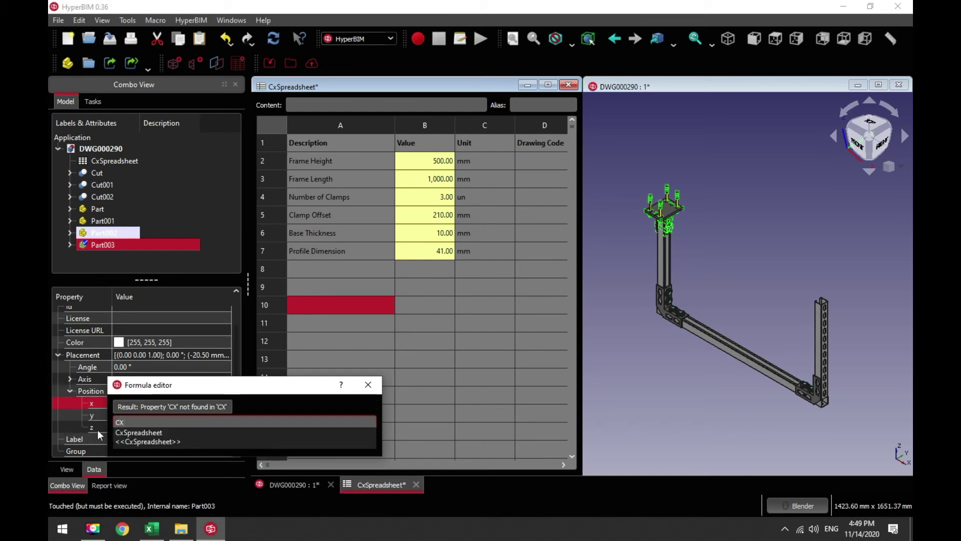
left_click(122, 432)
type("FRA")
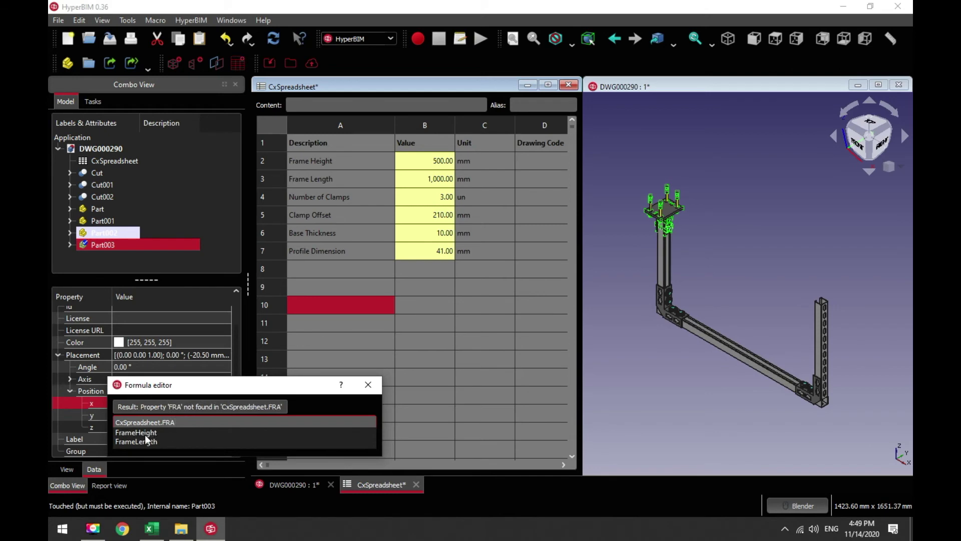
left_click(145, 441)
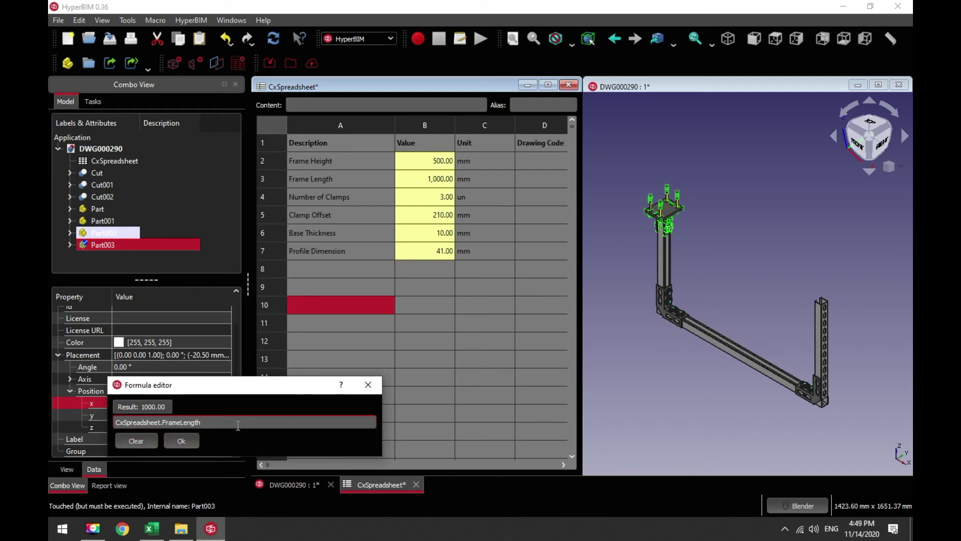
type("-")
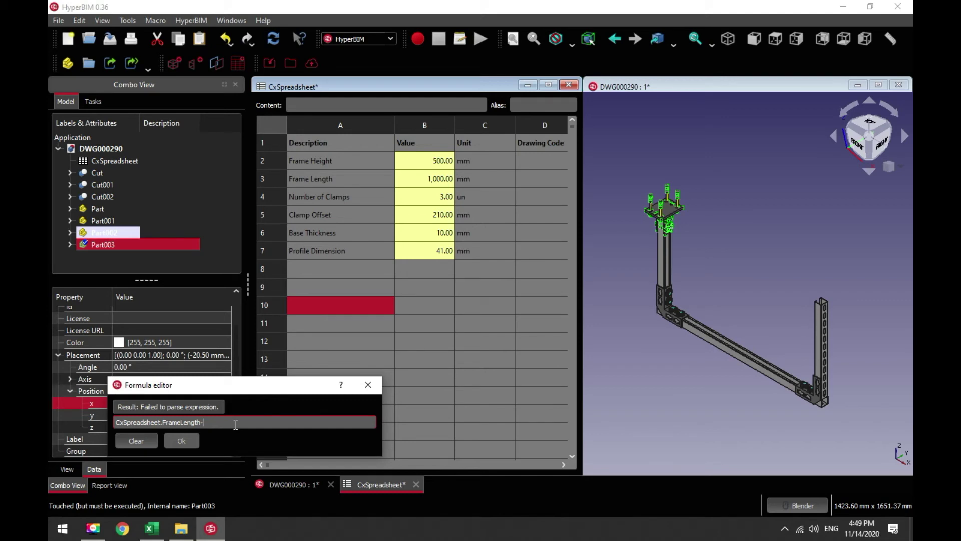
key("BackSpace")
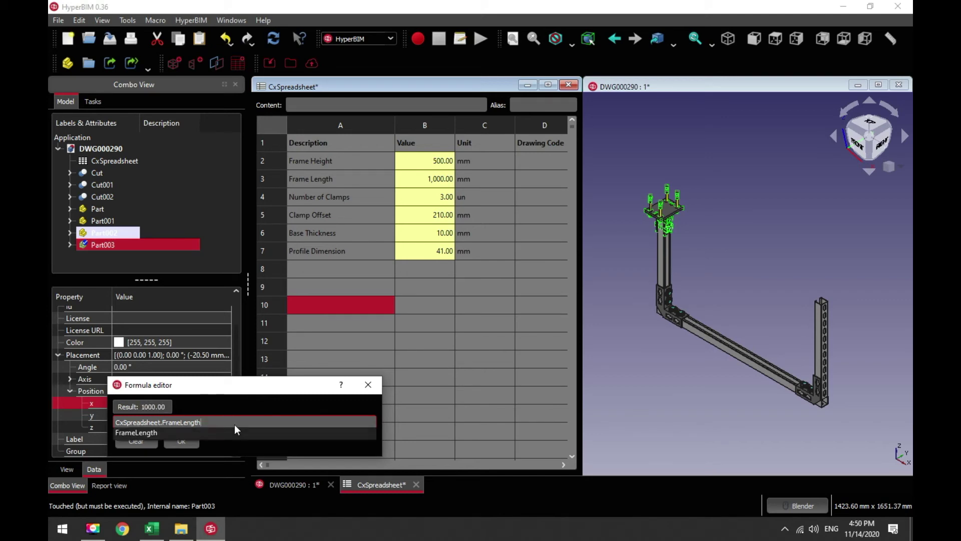
left_click(209, 389)
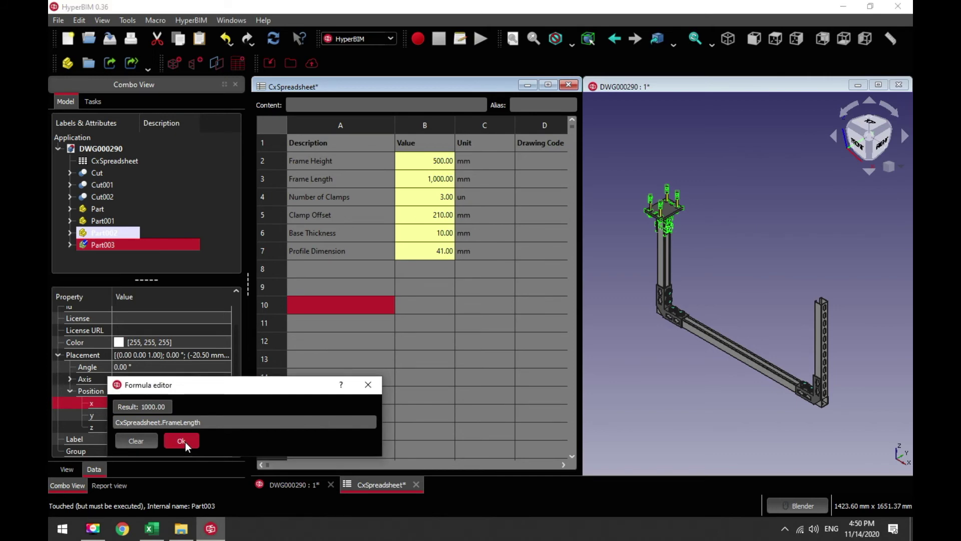
left_click(181, 441)
left_click(276, 44)
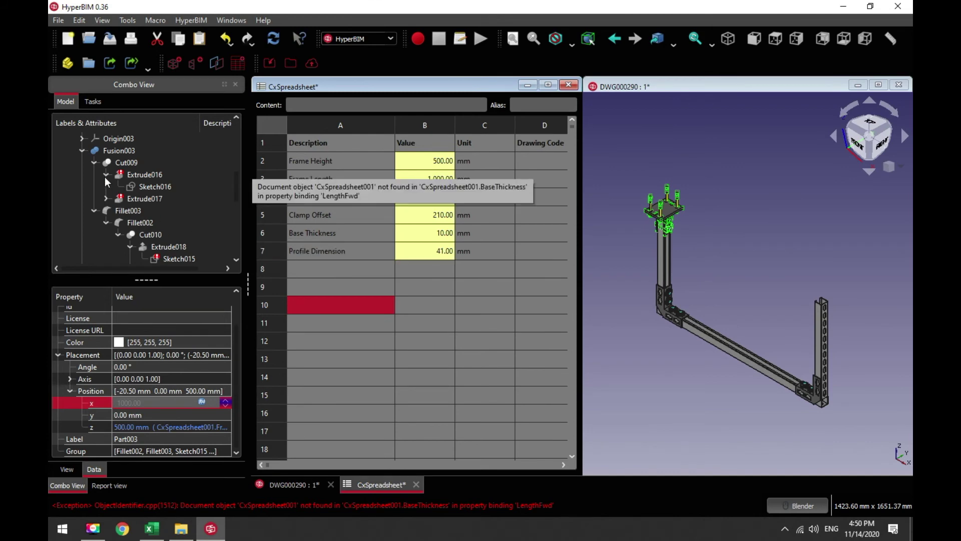
Change the Length Fwd formula of Extrude016 inside Part003 to CxSpreadsheet.BaseThickness and recompute the document
left_click(82, 151)
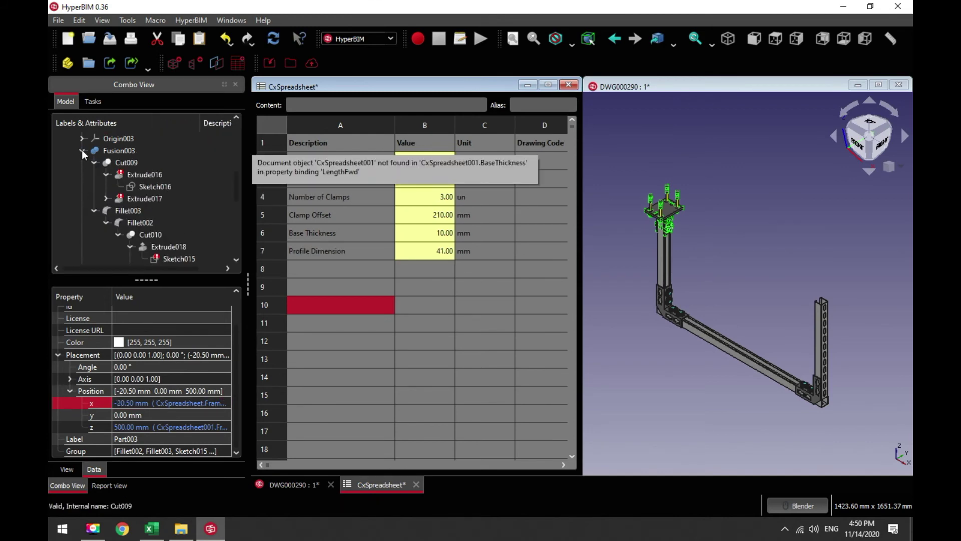
left_click(703, 229)
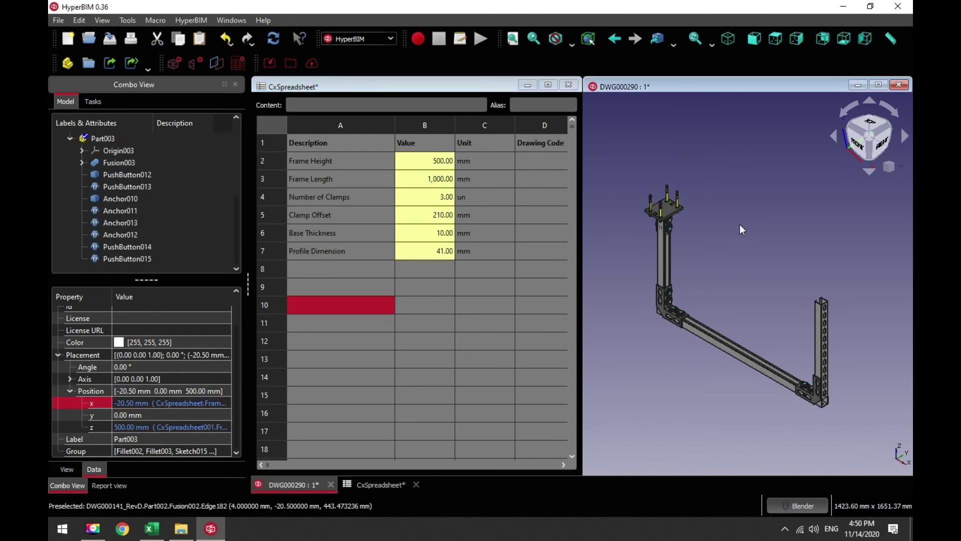
left_click(103, 138)
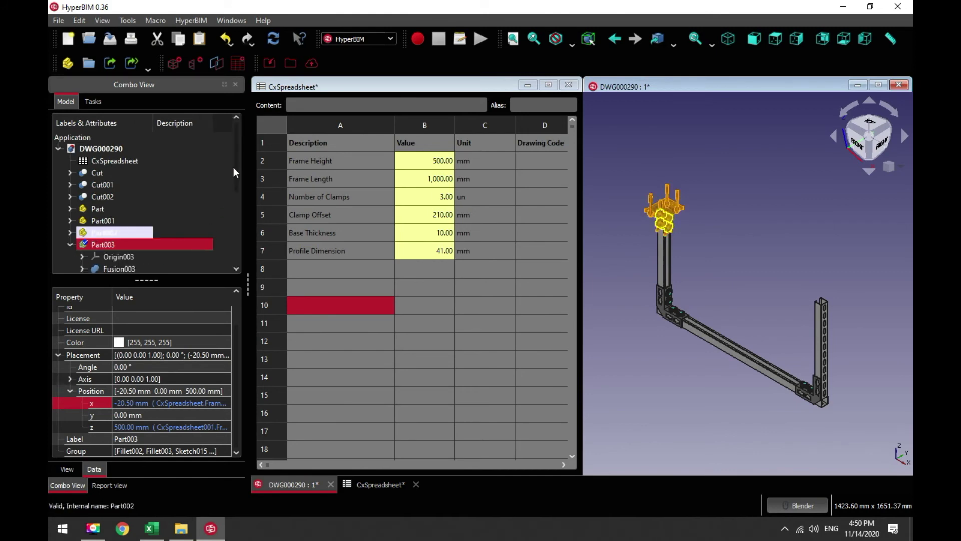
scroll(235, 244, "down", 3)
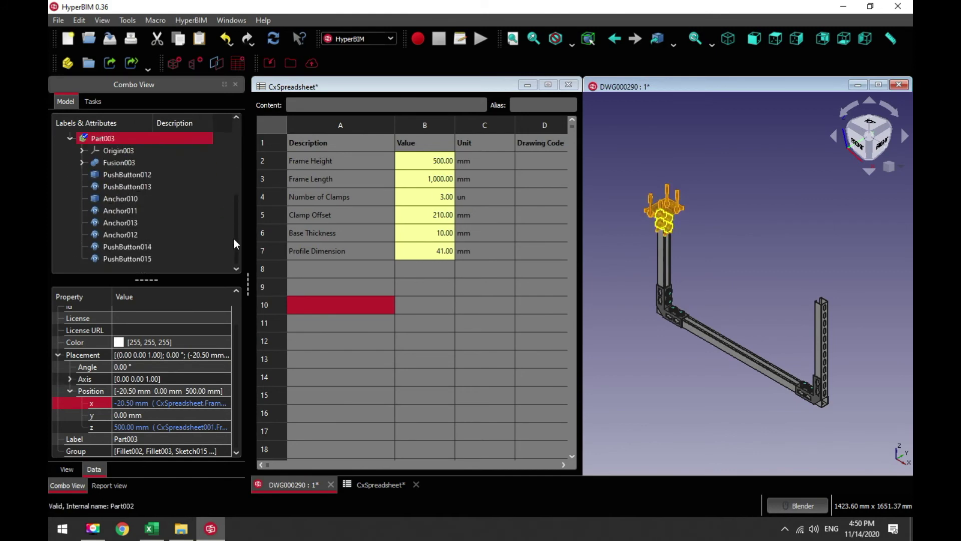
left_click(82, 162)
left_click(146, 188)
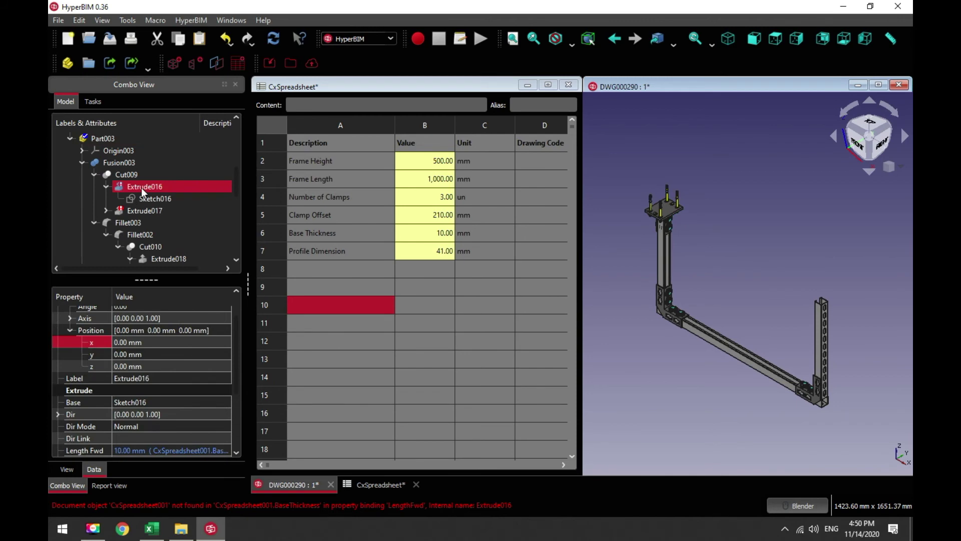
left_click(146, 451)
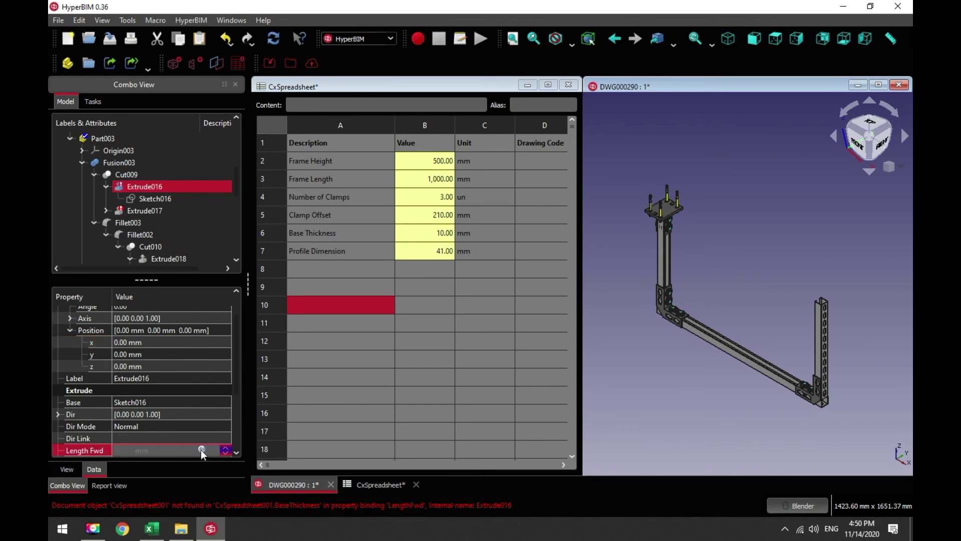
left_click(201, 449)
left_click(174, 469)
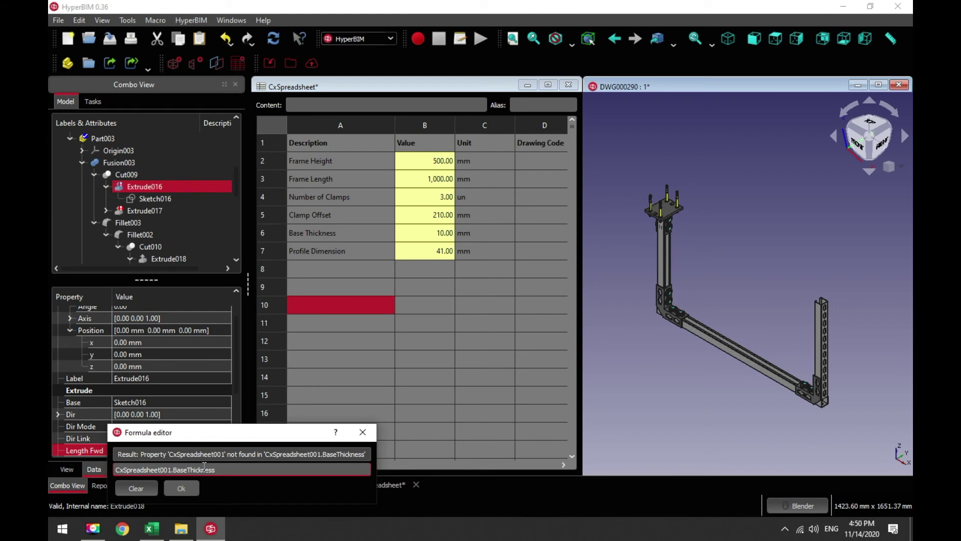
key("BackSpace")
key("BackSpace")
key("BackSpace")
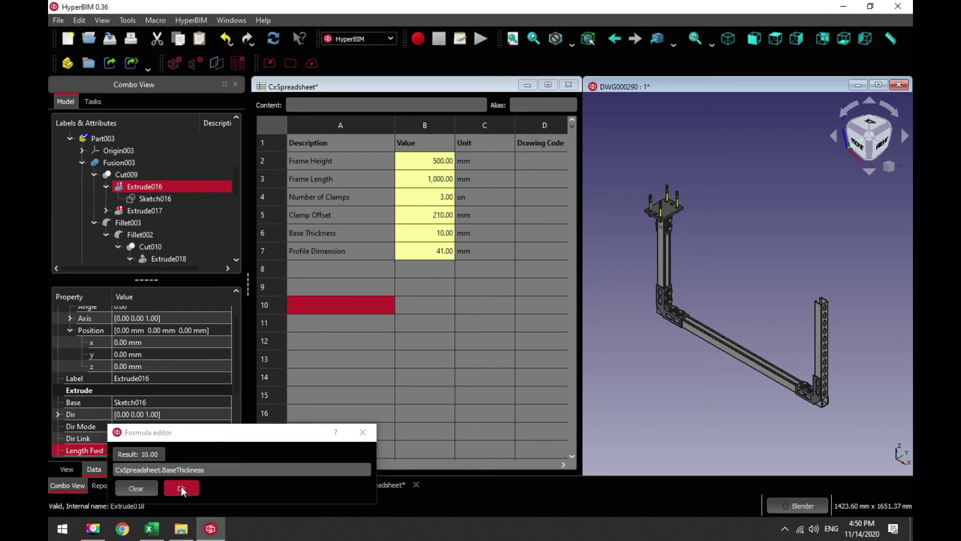
left_click(181, 488)
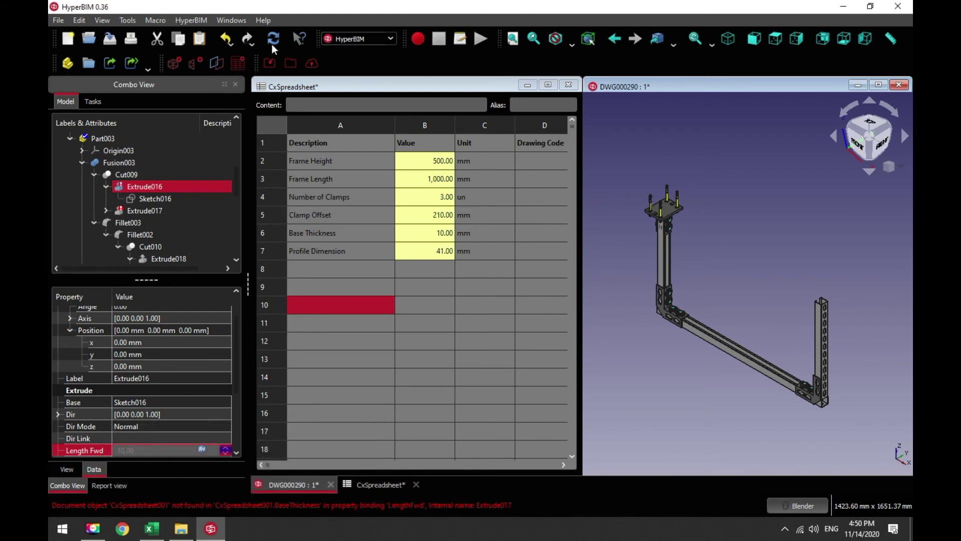
Change the Length Fwd formula of Extrude017 inside Part003 to CxSpreadsheet.BaseThickness and recompute the document
scroll(129, 169, "down", 1)
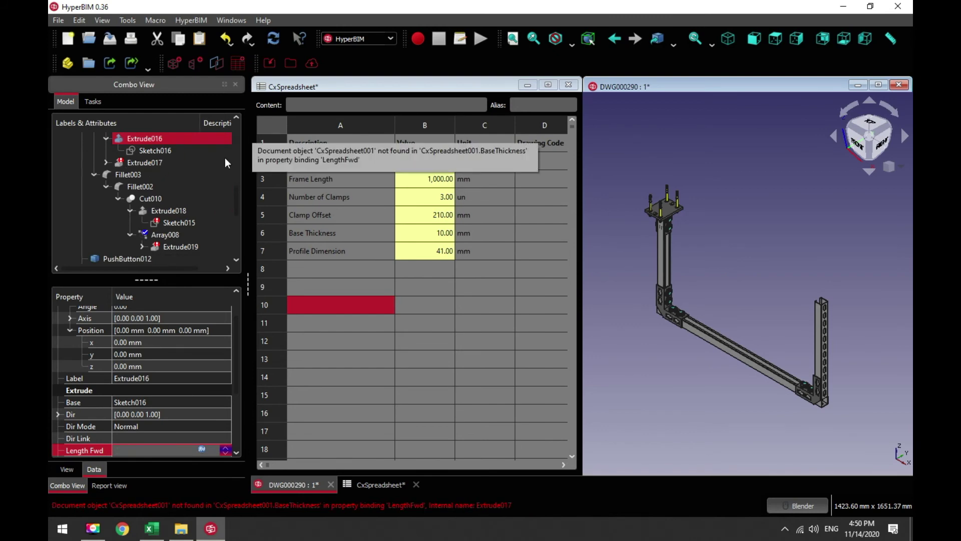
left_click(131, 162)
left_click(127, 378)
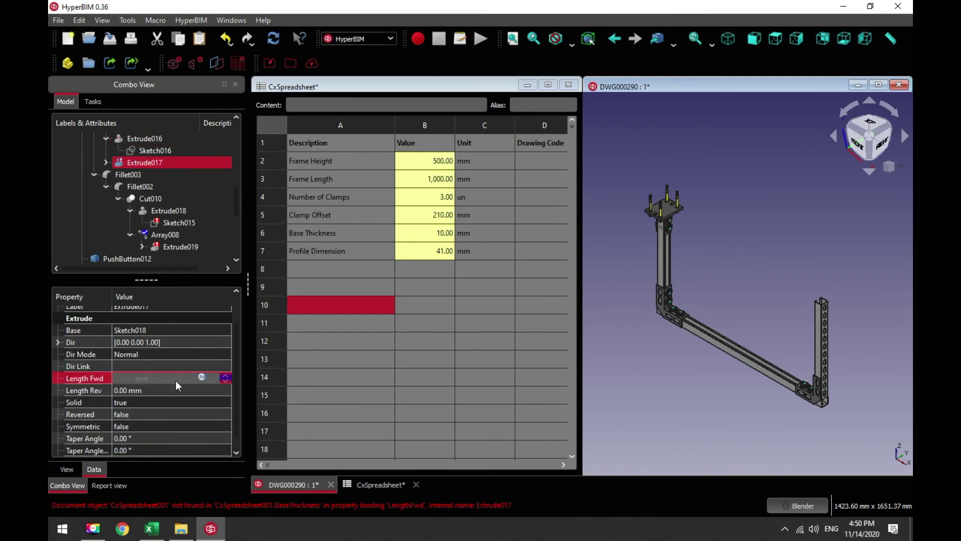
left_click(201, 378)
left_click(164, 397)
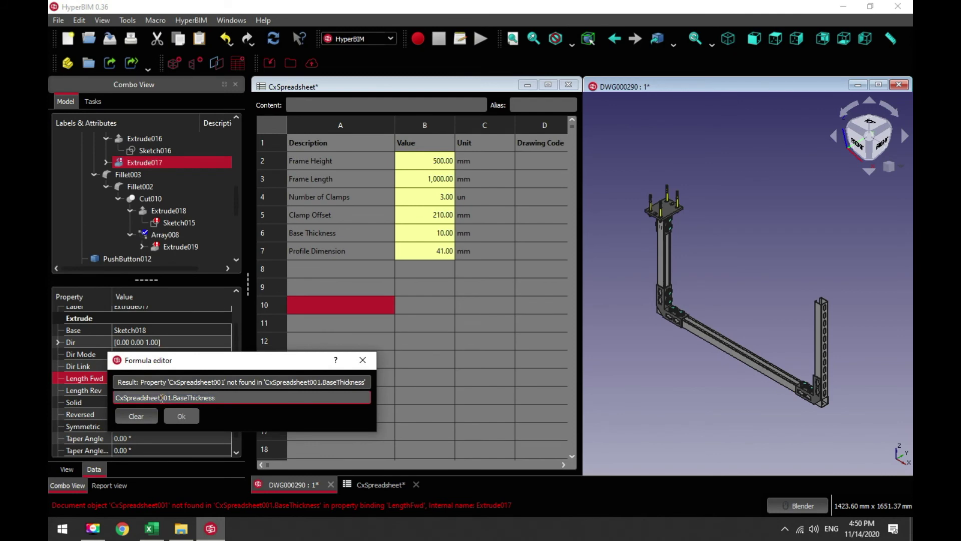
key("BackSpace")
key("Delete")
key("Delete")
key("Return")
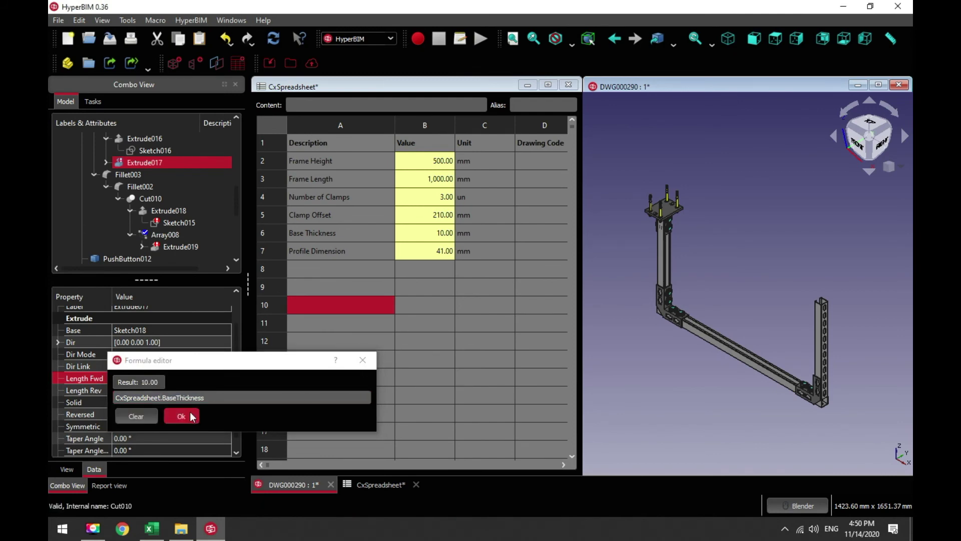
left_click(188, 432)
left_click(270, 40)
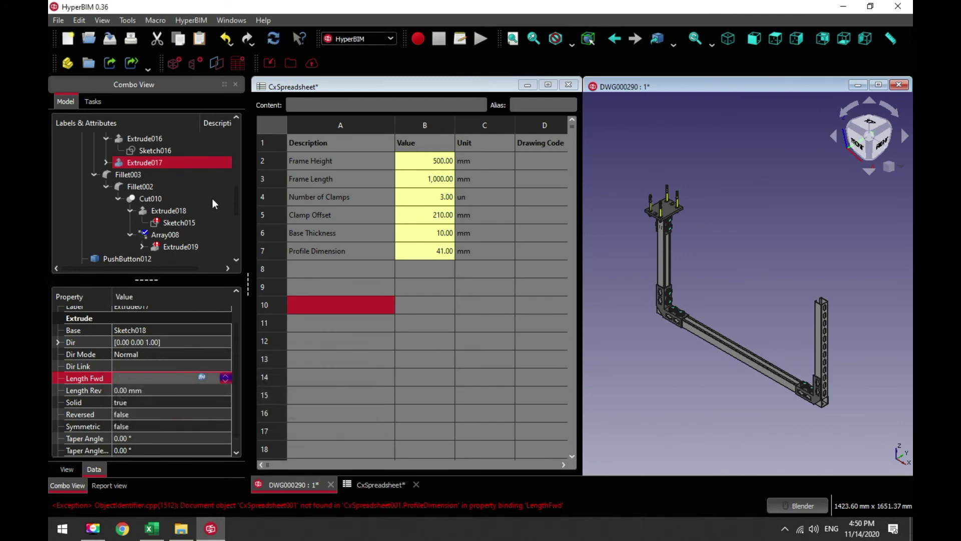
Edit Sketch015 in Part003, change the 41 mm length constraint's formula to CxSpreadsheet.ProfileDimension, and close the sketch
left_click(175, 222)
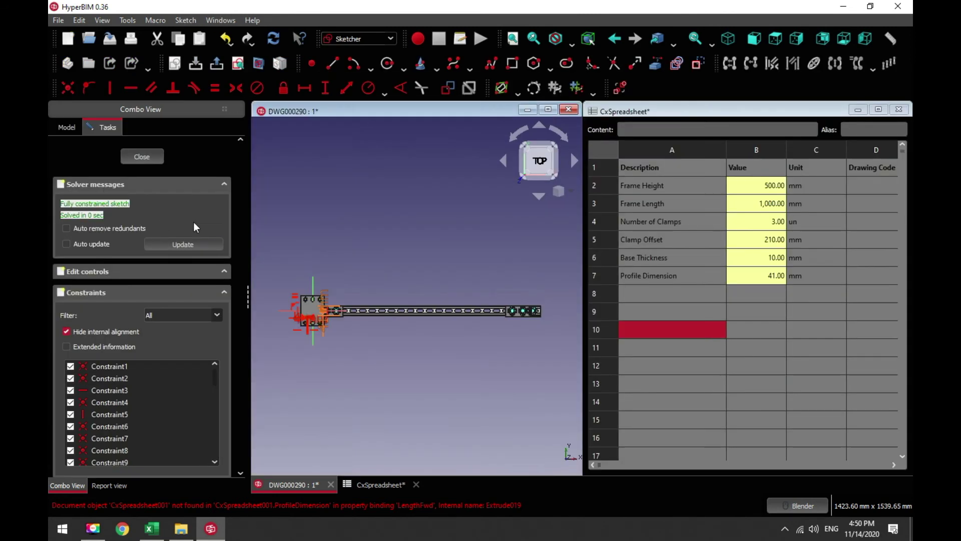
double_click(163, 225)
scroll(306, 316, "up", 8)
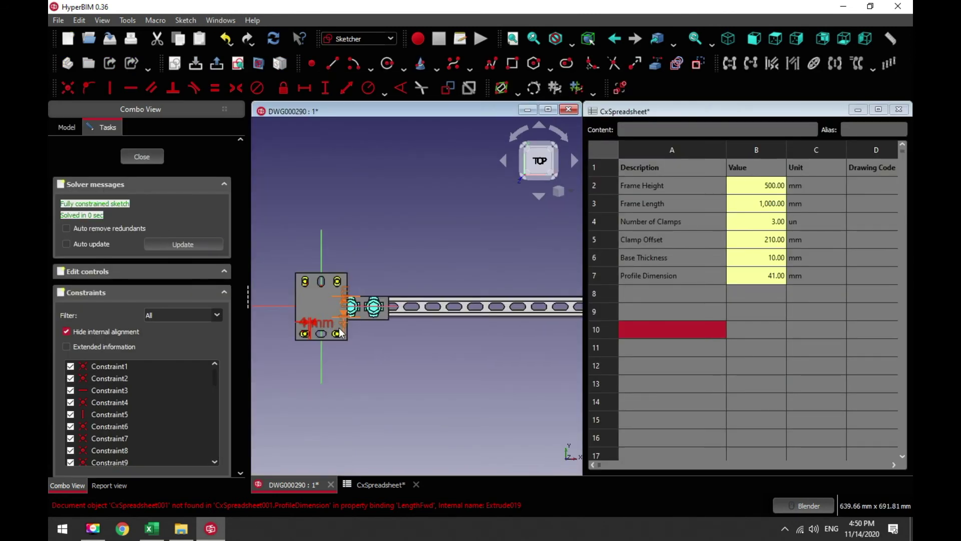
double_click(340, 294)
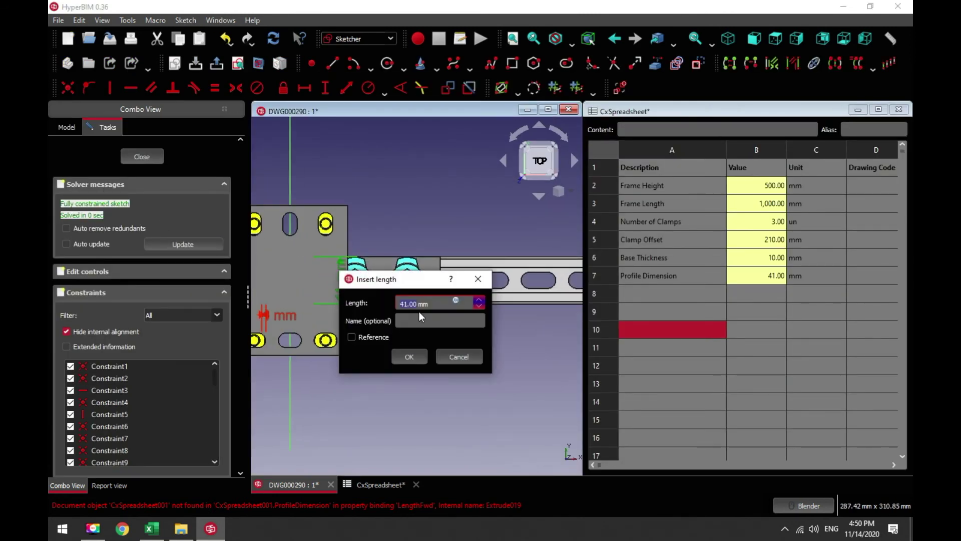
left_click(455, 299)
left_click(444, 321)
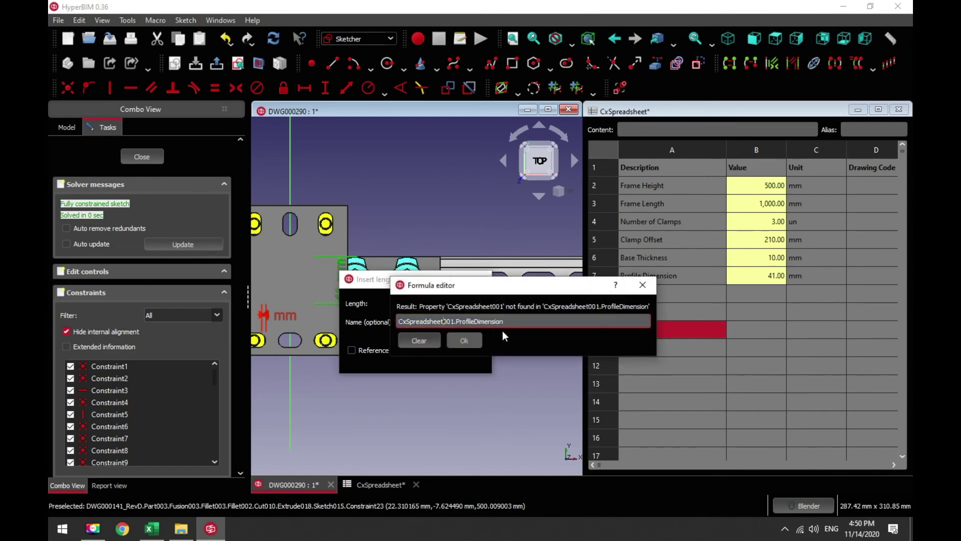
key("Delete")
key("Delete")
key("Delete")
left_click(464, 341)
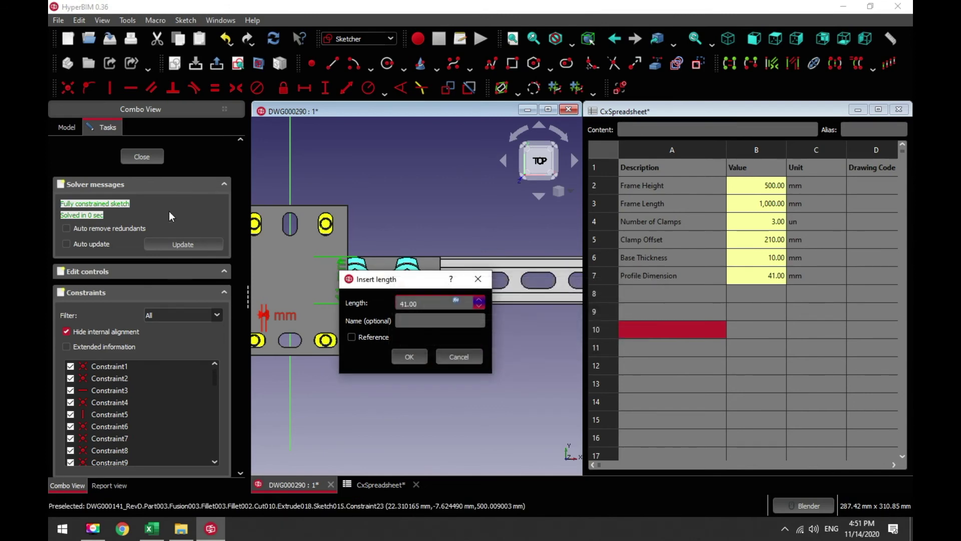
left_click(410, 356)
left_click(148, 159)
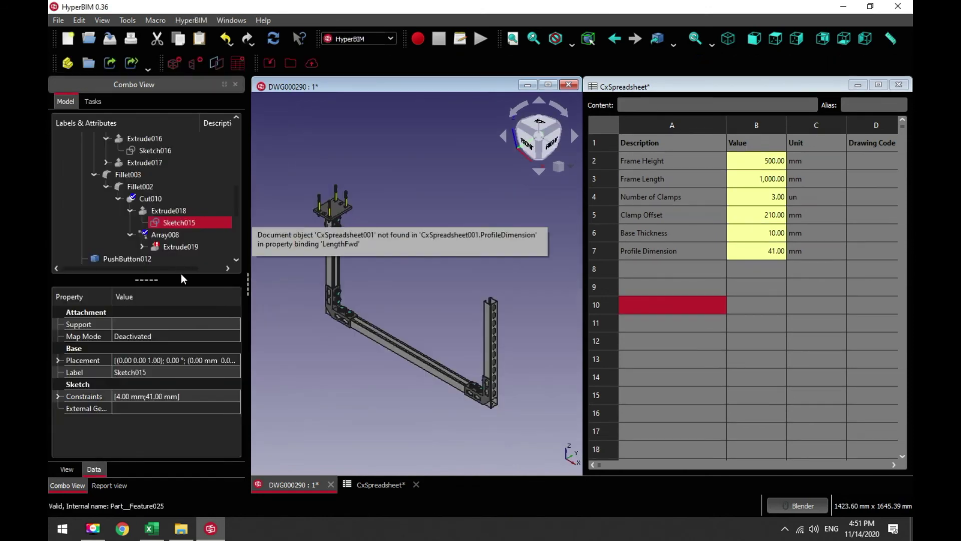
Change the Length Fwd formula of Extrude019 under Array008 to CxSpreadsheet.ProfileDimension and recompute the document
left_click(165, 247)
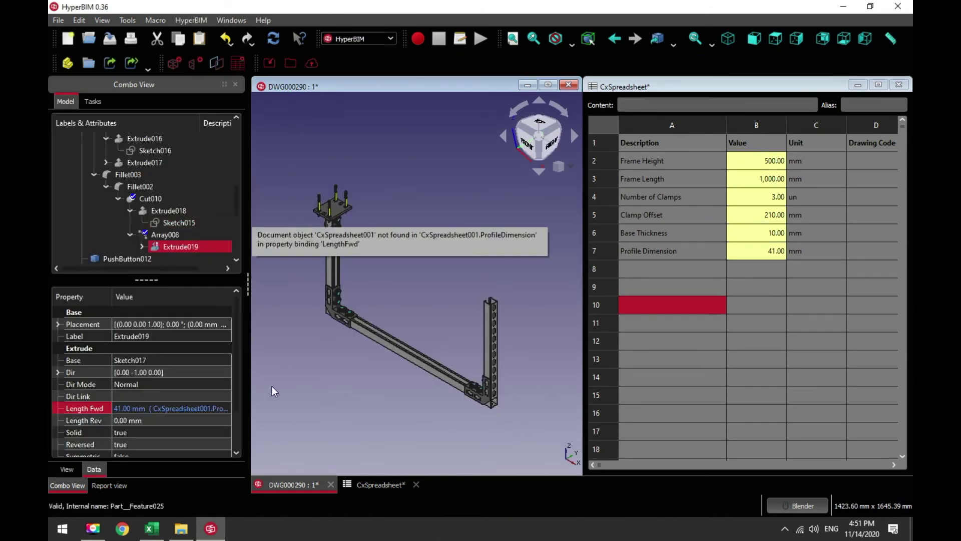
scroll(237, 445, "down", 2)
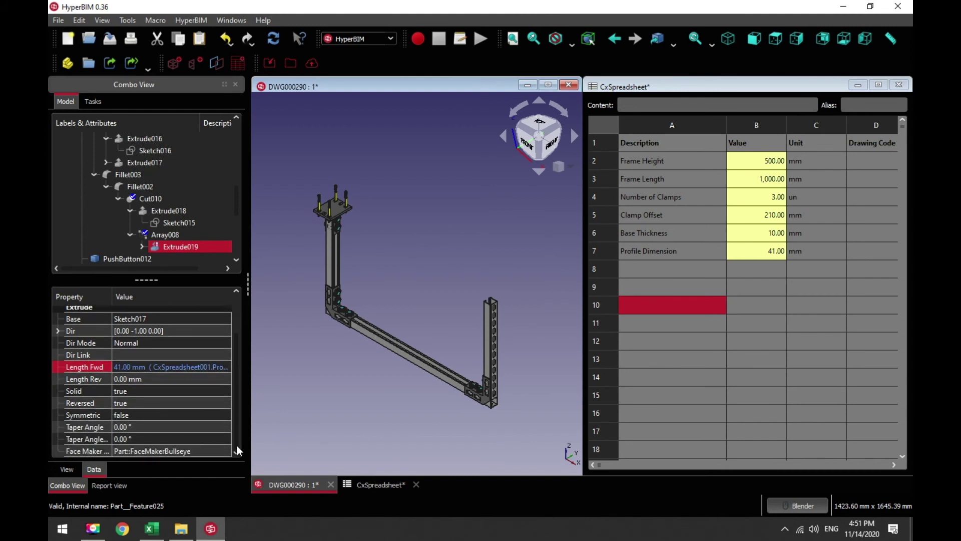
left_click(170, 368)
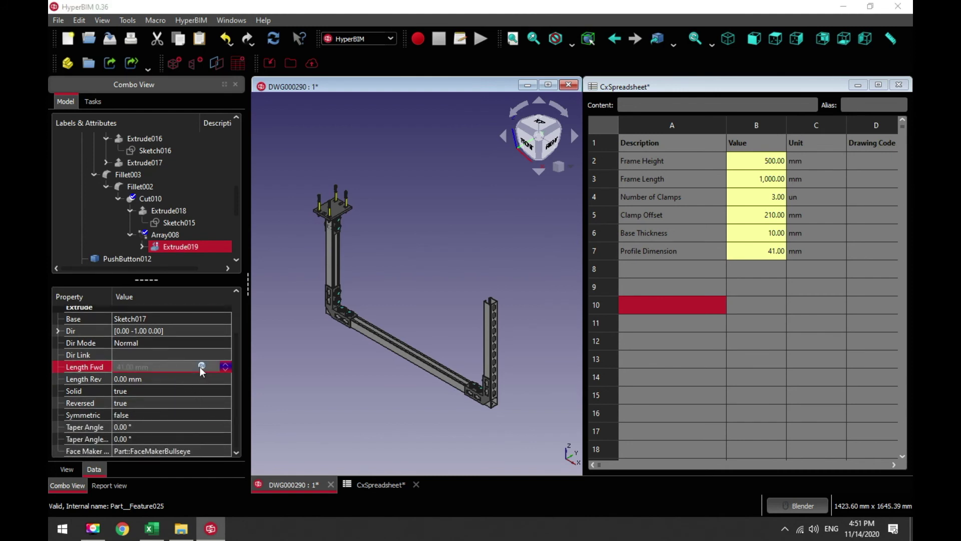
left_click(199, 367)
left_click(165, 387)
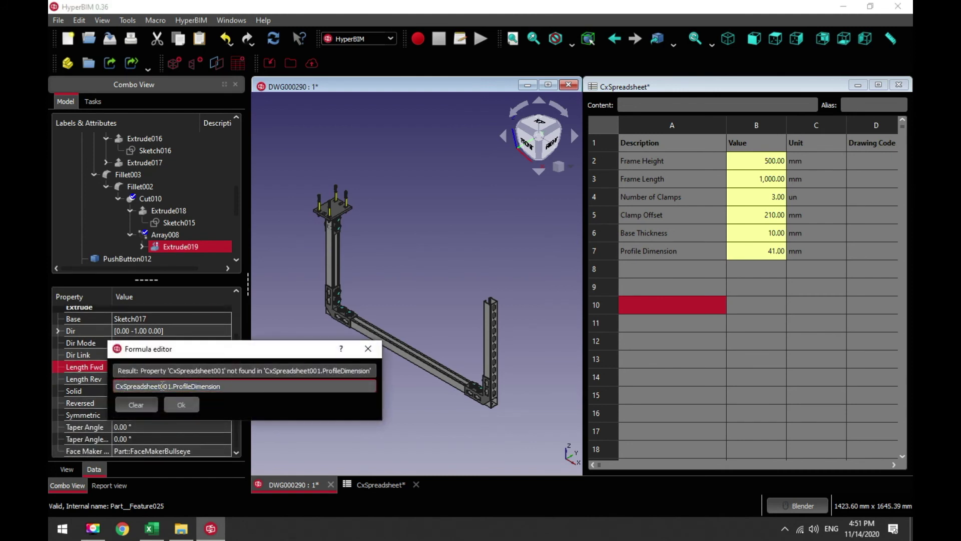
key("BackSpace")
key("BackSpace")
key("BackSpace")
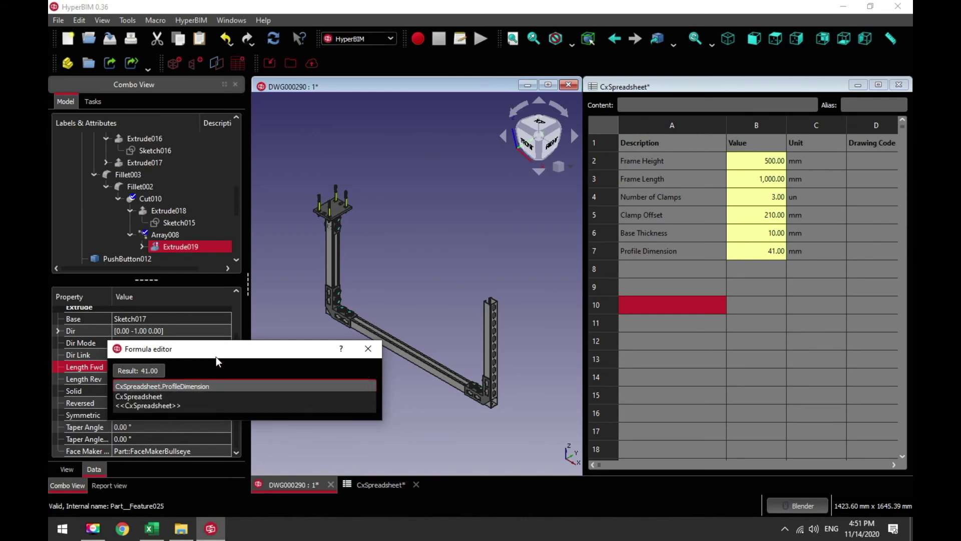
left_click(181, 405)
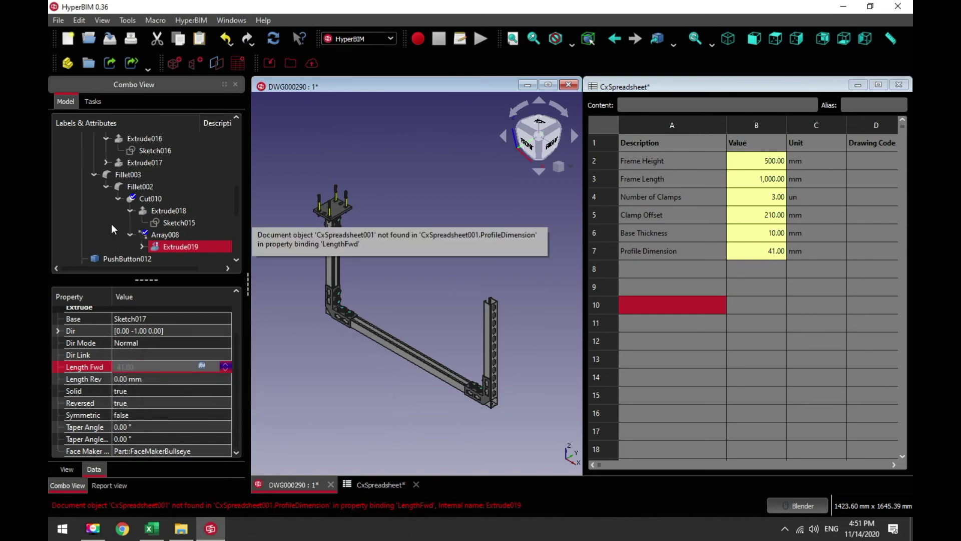
left_click(94, 174)
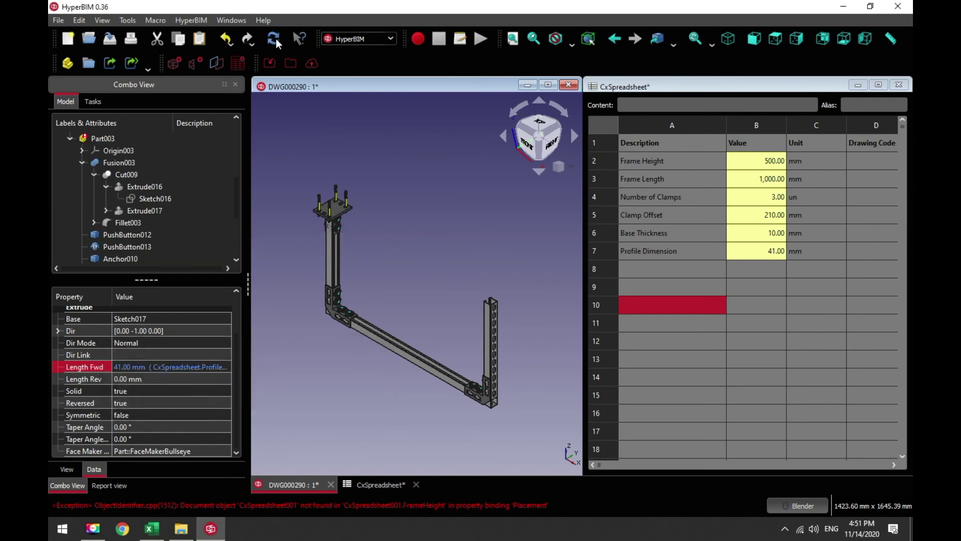
Collapse Part003 in the model tree and reapply CxSpreadsheet.FrameLength as the x position formula of its placement
left_click(82, 162)
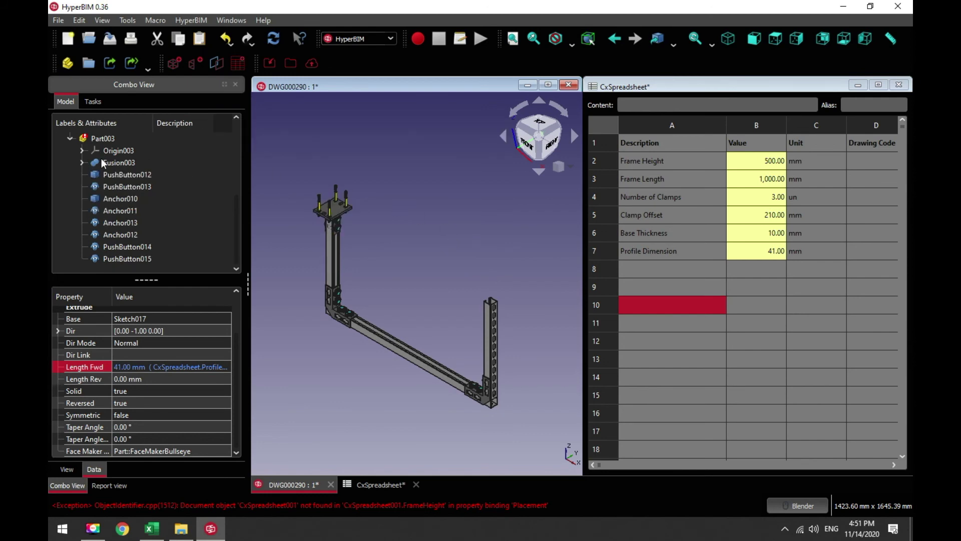
left_click(91, 137)
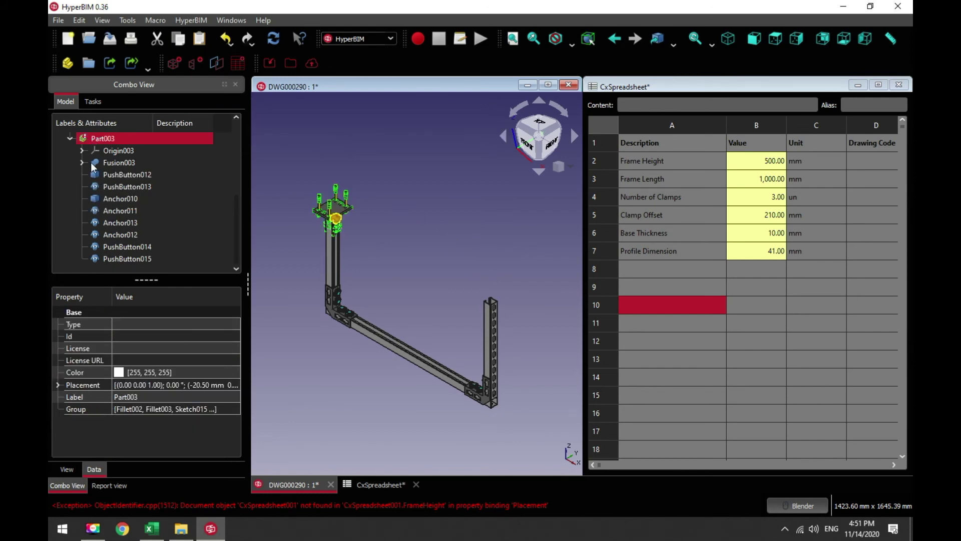
left_click(70, 139)
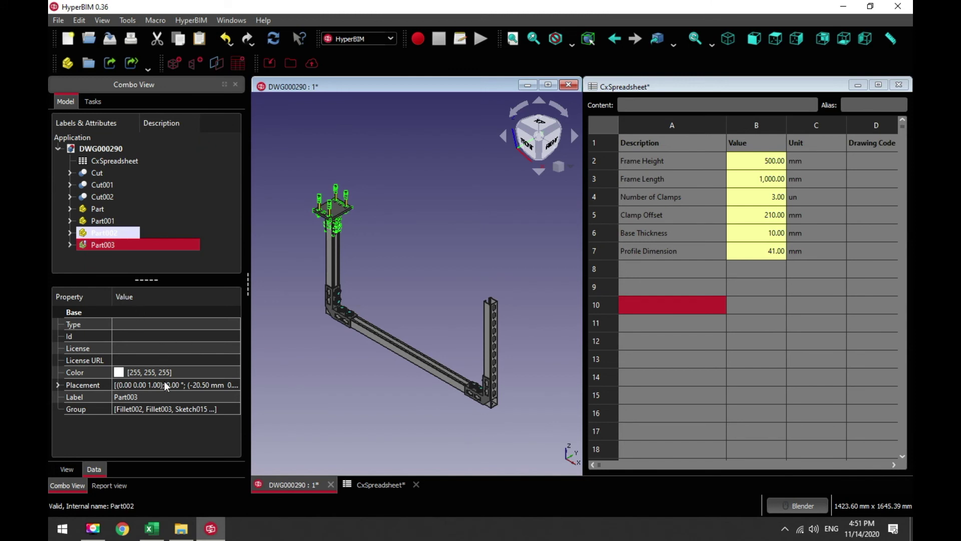
left_click(58, 385)
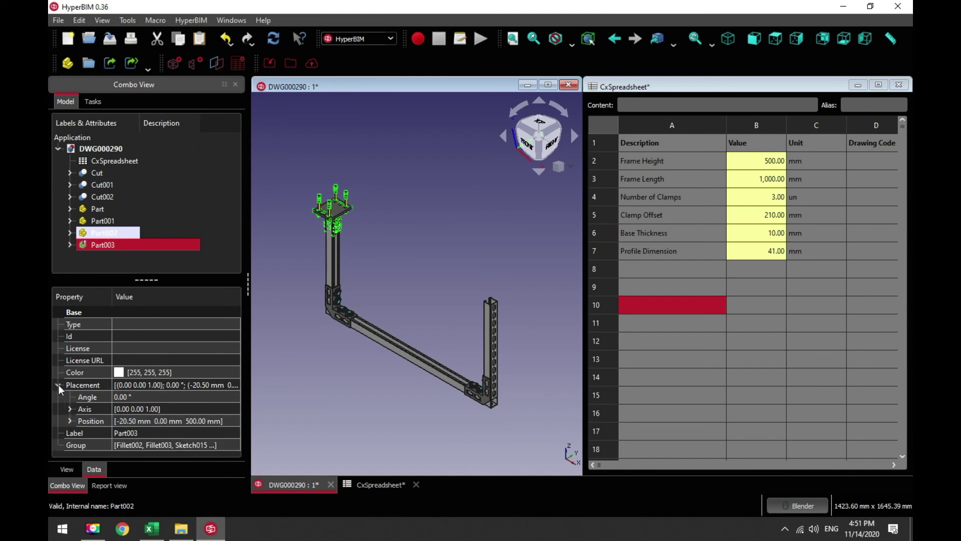
left_click(70, 421)
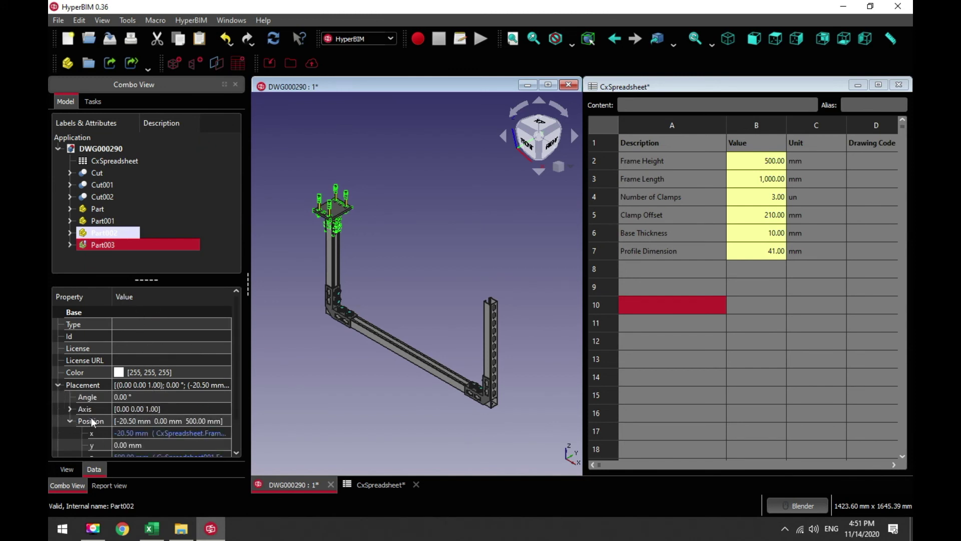
left_click(133, 434)
scroll(233, 401, "down", 1)
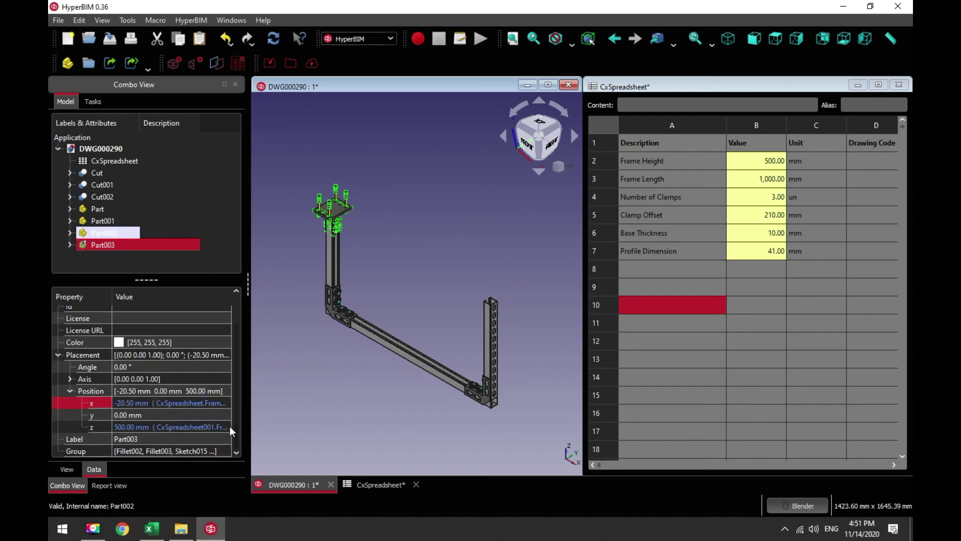
left_click(142, 402)
left_click(201, 401)
type("CxSpreadsheet.FrameLength")
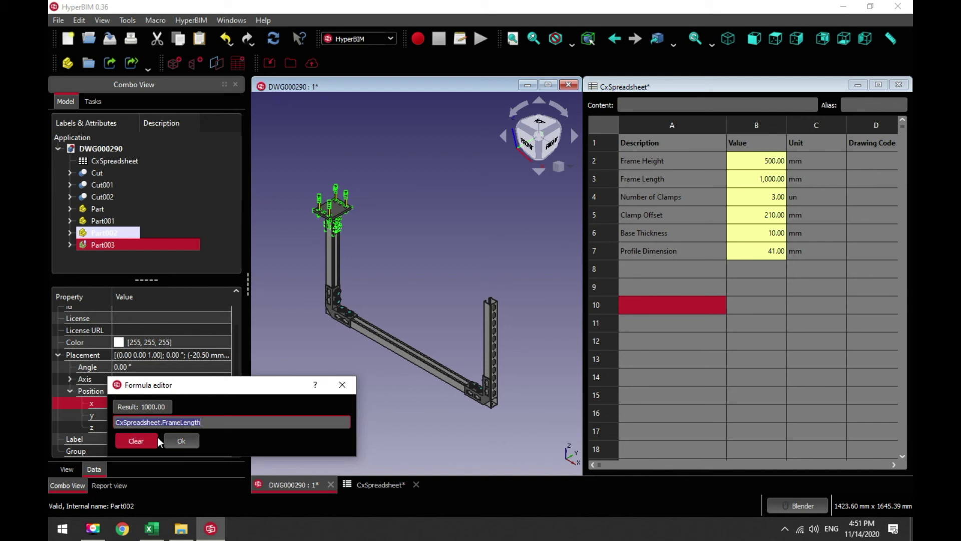
left_click(181, 441)
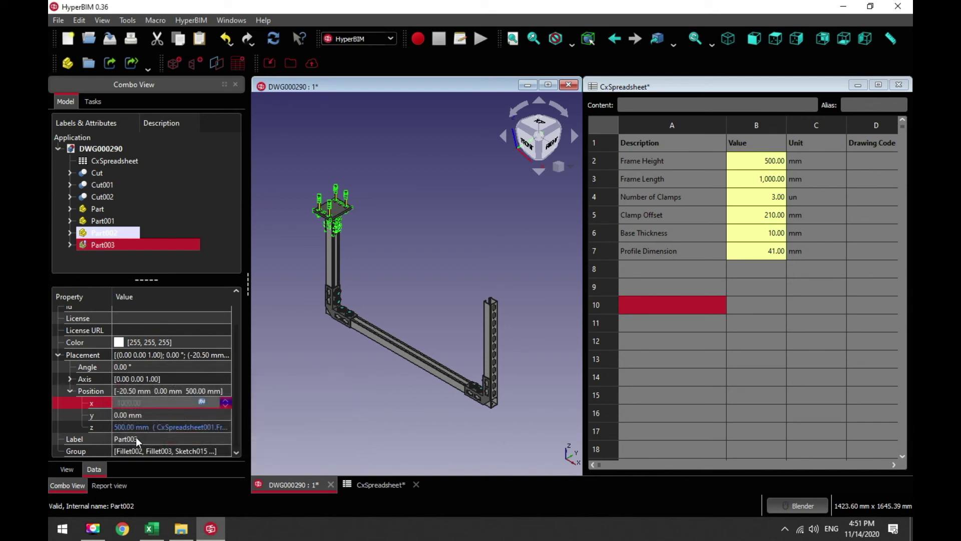
Change the z position formula of Part003's placement to CxSpreadsheet.FrameHeight and recompute the document
left_click(129, 427)
left_click(202, 426)
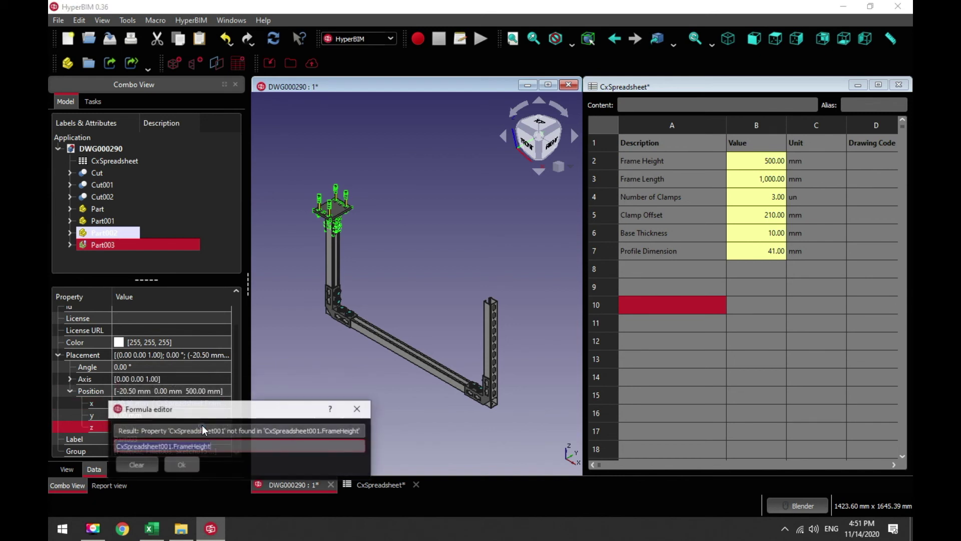
left_click(161, 446)
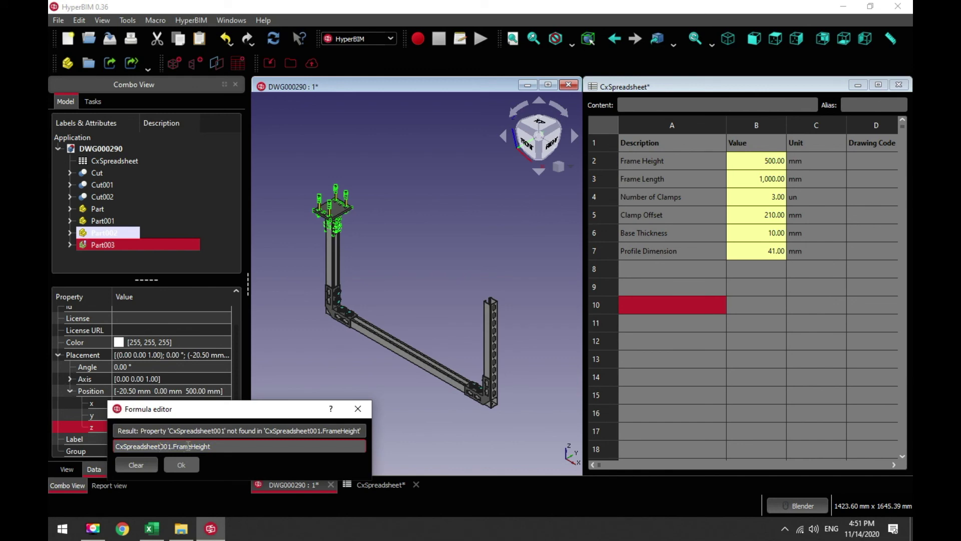
key("BackSpace")
key("BackSpace")
key("BackSpace")
key("Return")
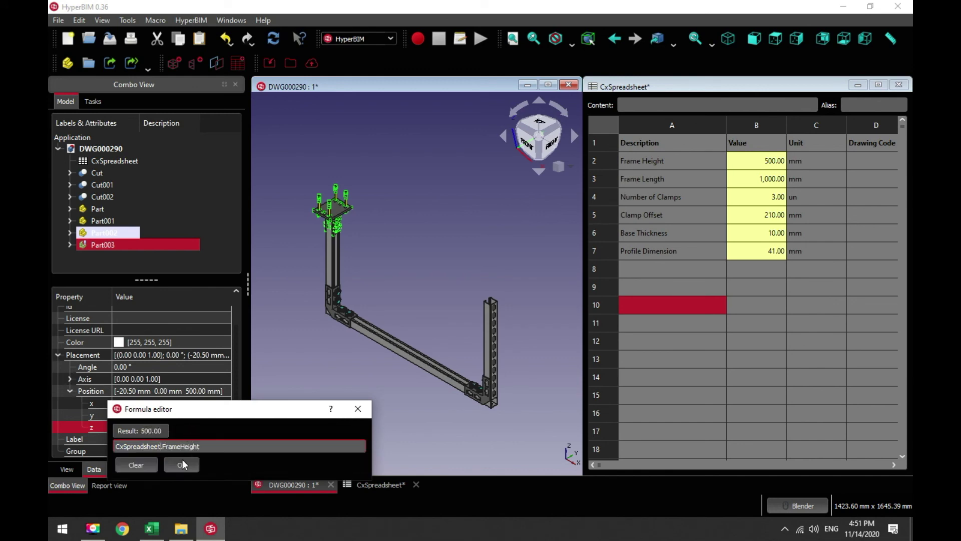
left_click(182, 464)
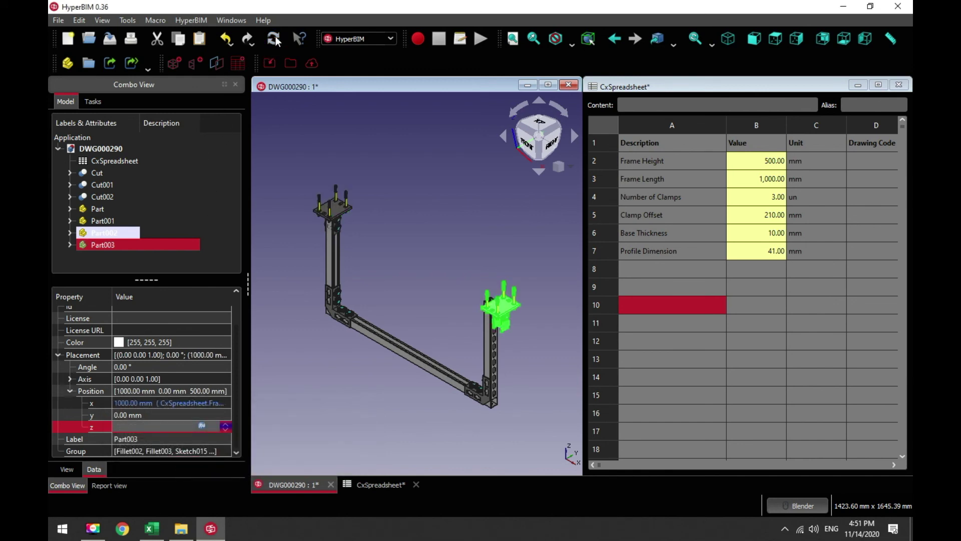
Change the x position formula of Part003's placement to CxSpreadsheet.FrameLength - CxSpreadsheet.ProfileDimension * 2+CxSpreadsheet.ProfileDimension/2
scroll(439, 278, "up", 6)
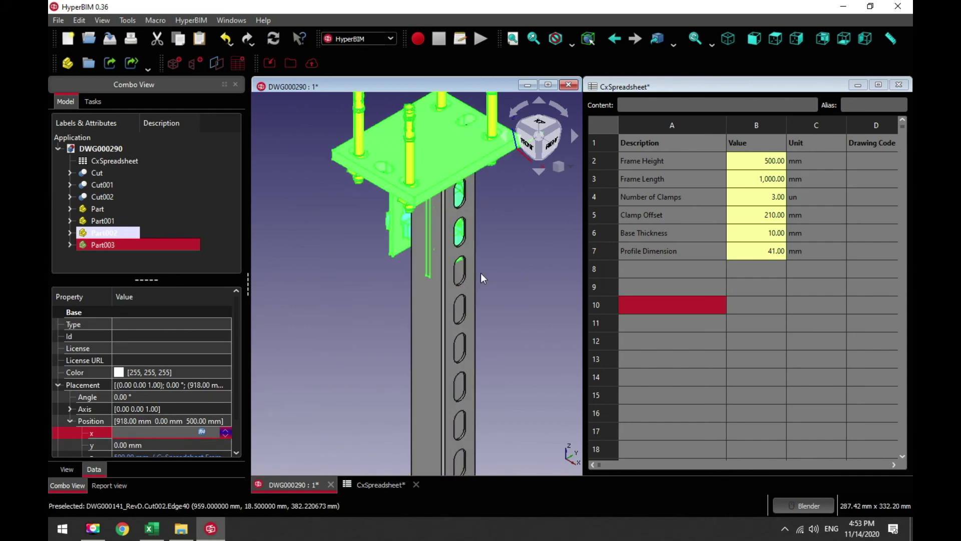
left_click(201, 432)
left_click(319, 452)
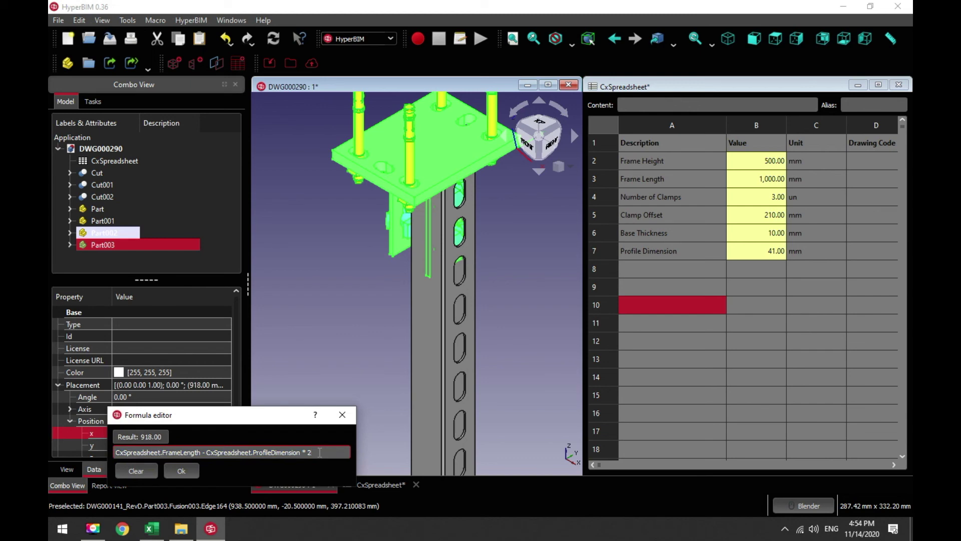
type("+")
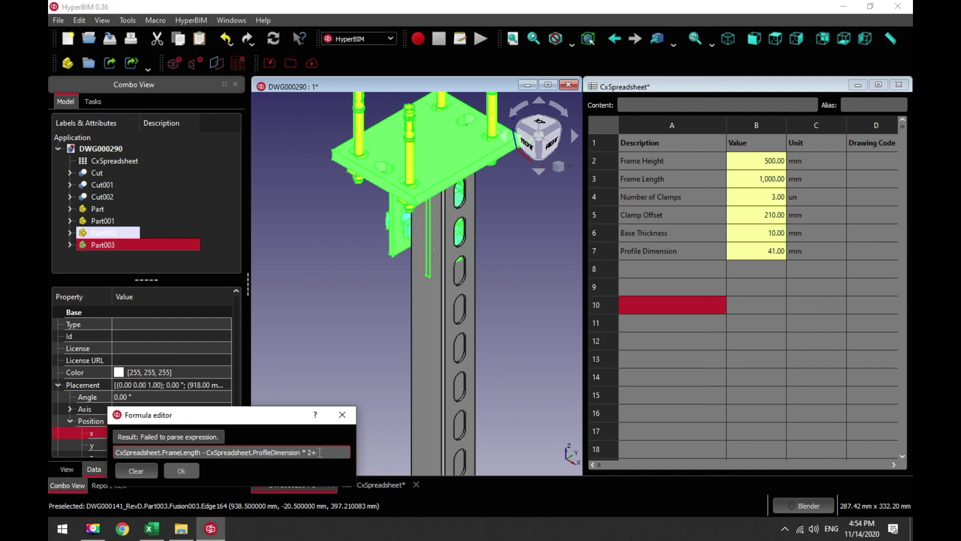
type("CX")
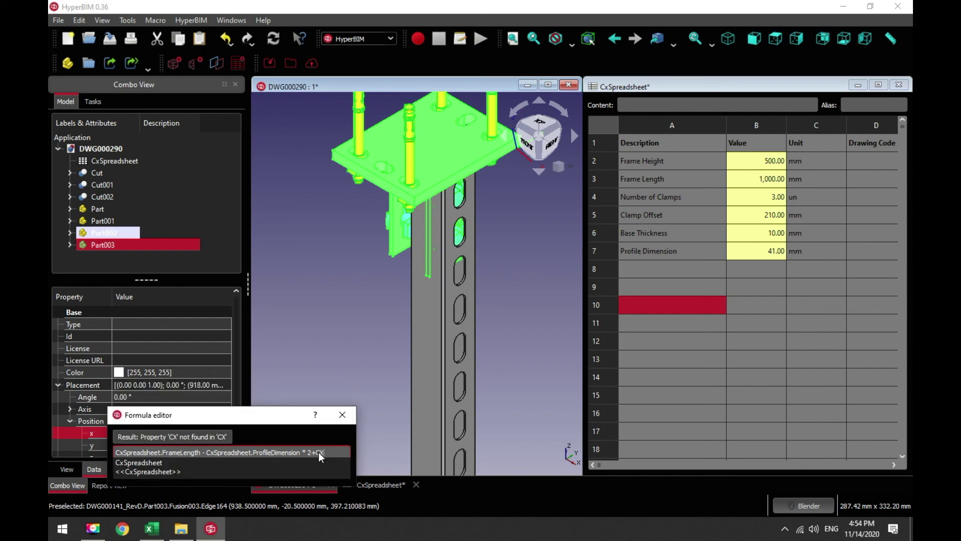
left_click(143, 462)
type("PRF")
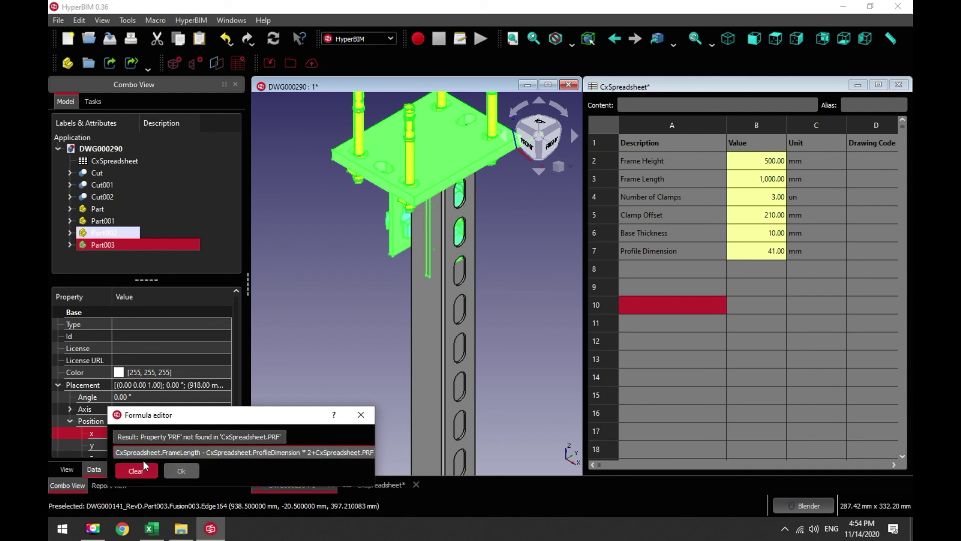
key("BackSpace")
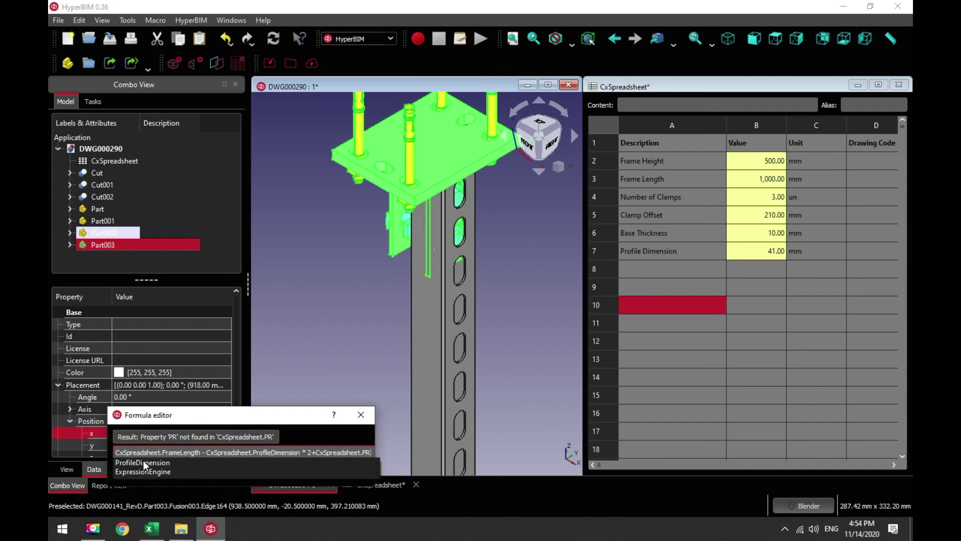
left_click(143, 460)
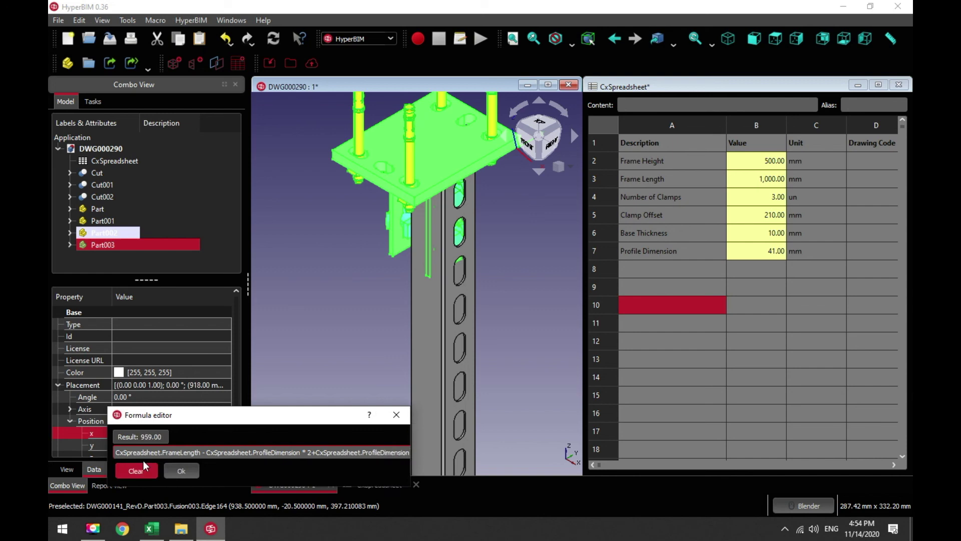
type("/2")
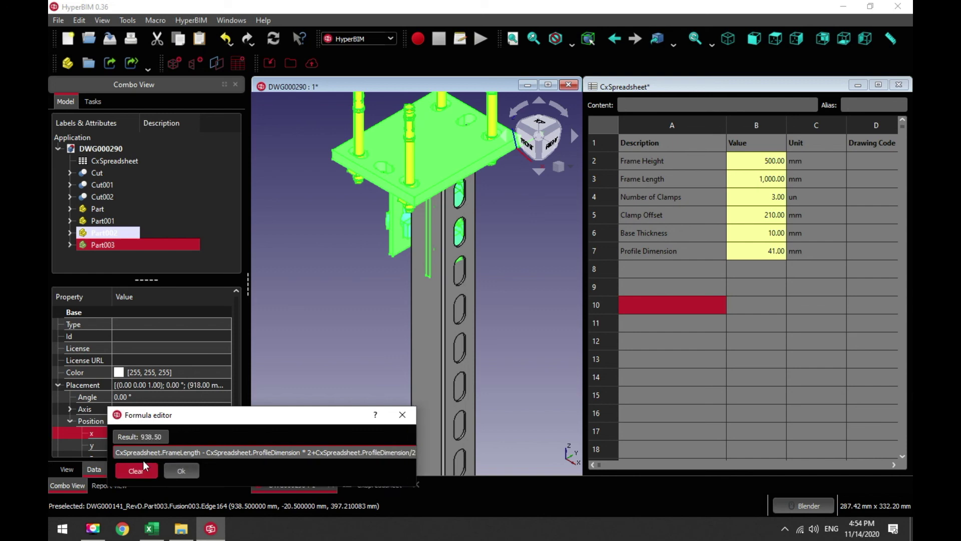
left_click(177, 471)
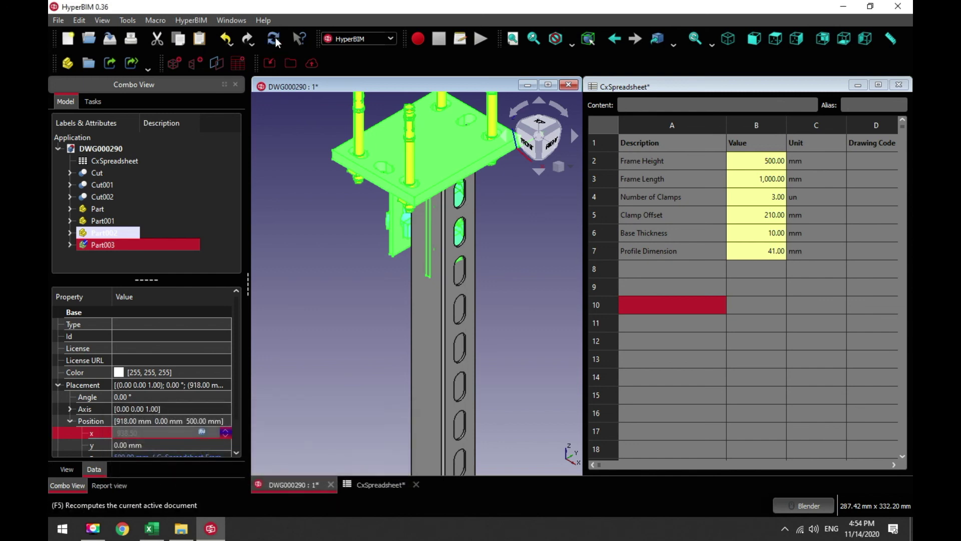
Recompute the document, clear the selection of Part003 and check the whole frame with both base brackets
left_click(275, 39)
left_click(330, 260)
scroll(370, 317, "down", 5)
scroll(469, 295, "down", 2)
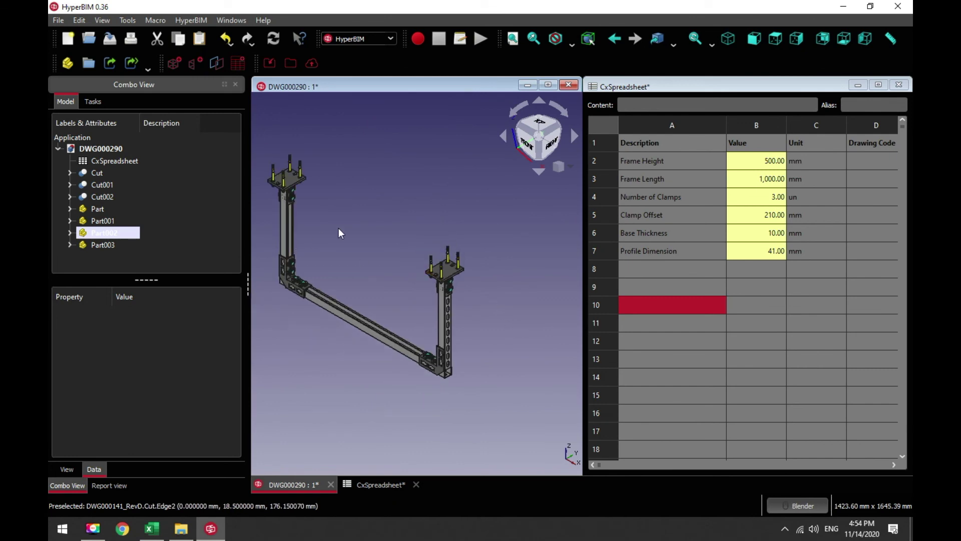
scroll(412, 240, "down", 1)
scroll(364, 222, "up", 1)
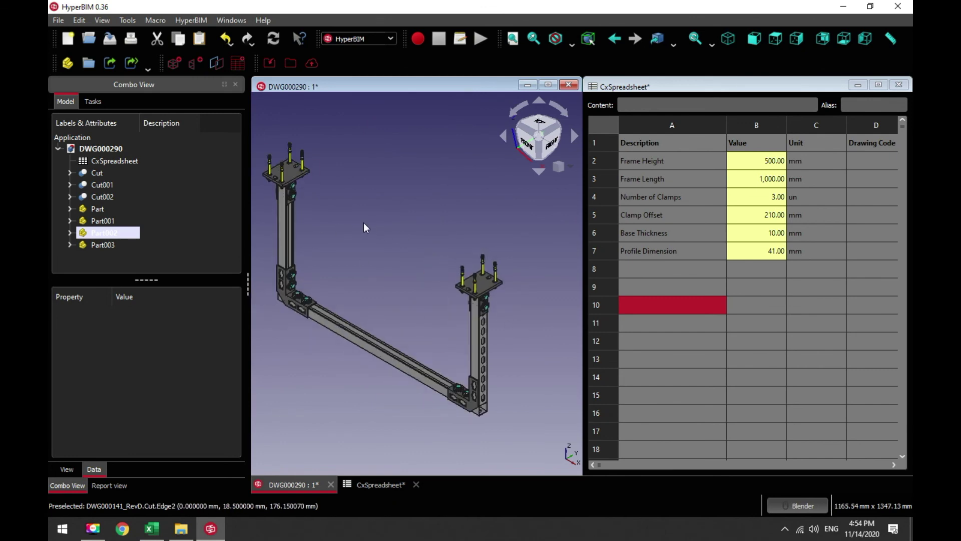